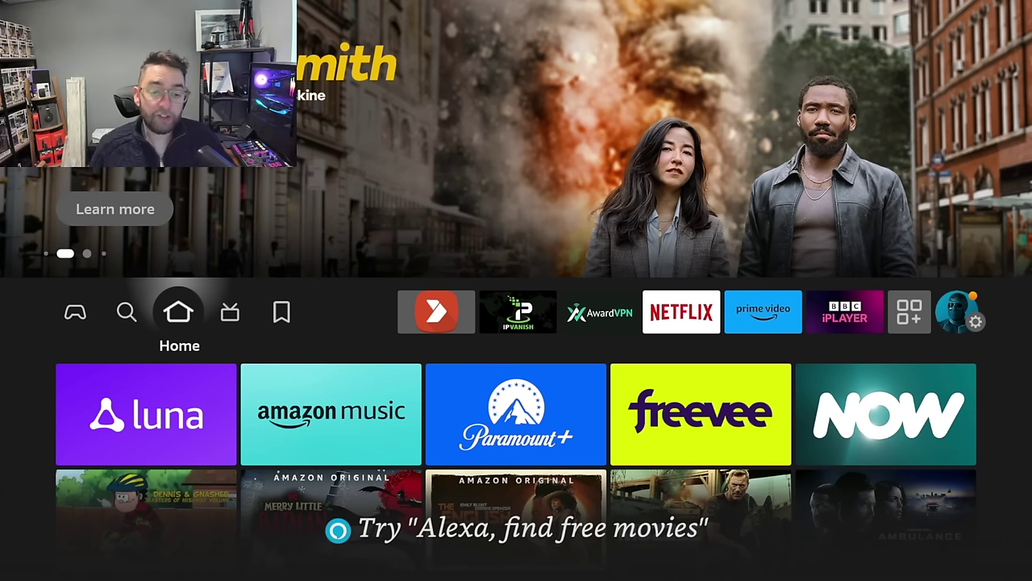
Step: Move to the Aptoide TV tile in the Fire TV home screen's apps row
{"action": "key", "text": "Right"}
{"action": "key", "text": "Right"}
{"action": "key", "text": "Right"}
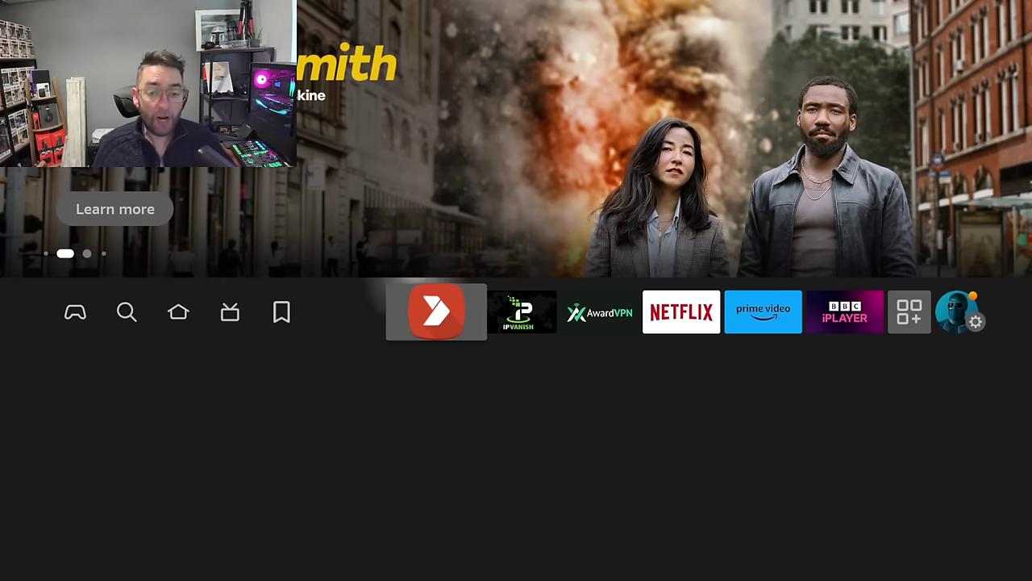
Step: Launch Aptoide TV and browse its featured apps past YouTube, Chrome, Netflix, Google app and TikTok
{"action": "key", "text": "Return"}
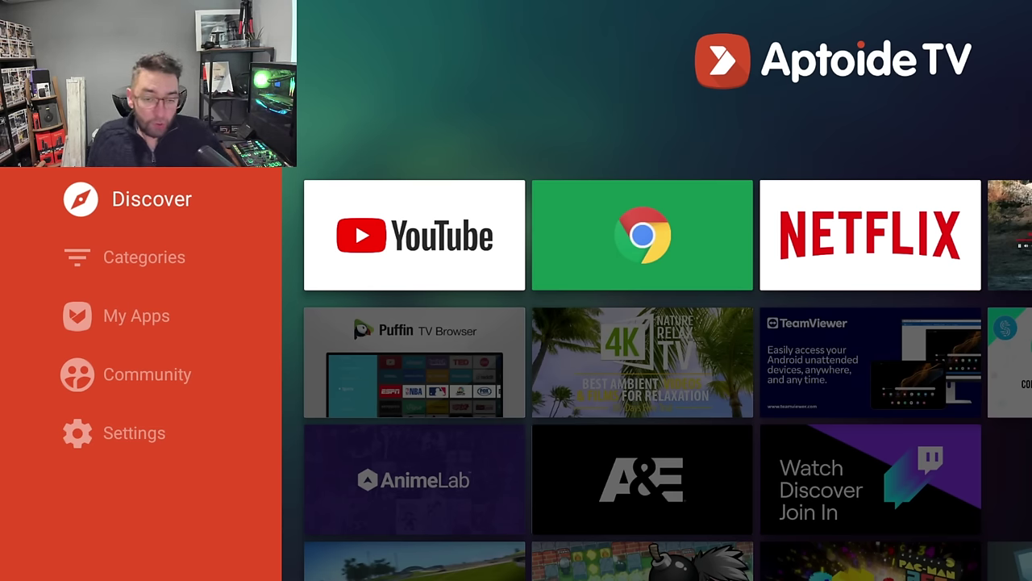
{"action": "key", "text": "Right"}
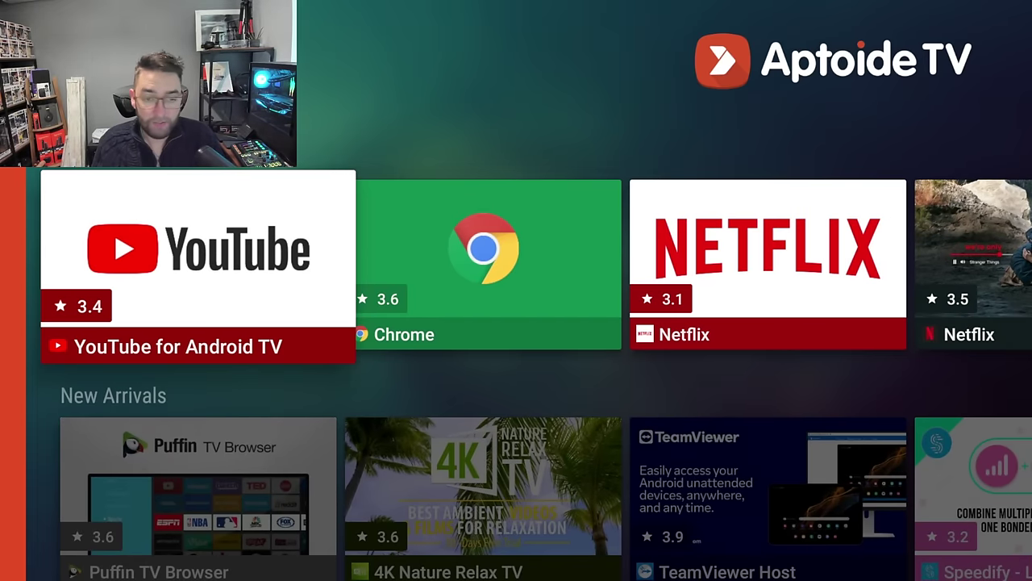
{"action": "key", "text": "Right"}
{"action": "key", "text": "Right"}
{"action": "key", "text": "Right"}
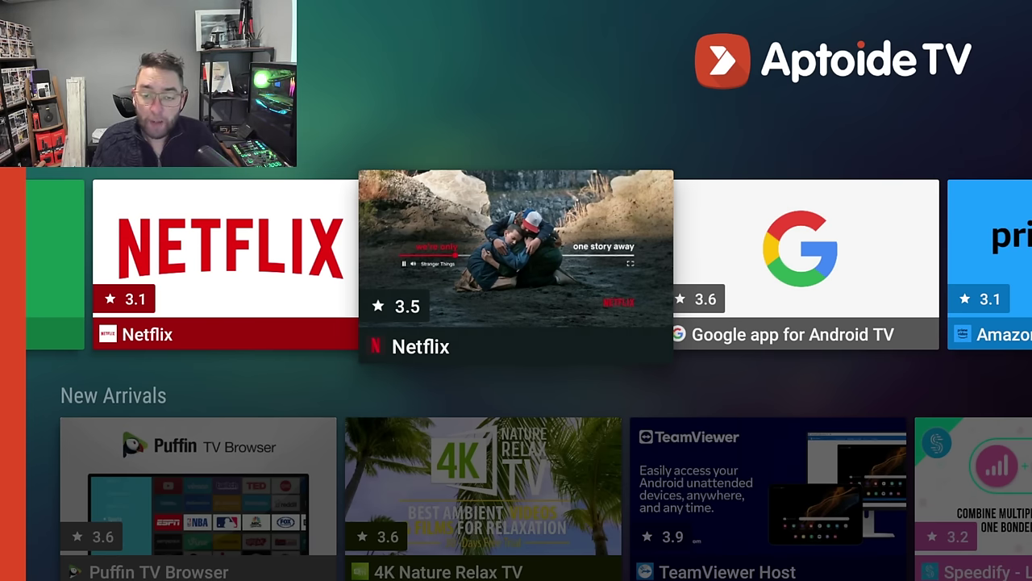
{"action": "key", "text": "Right"}
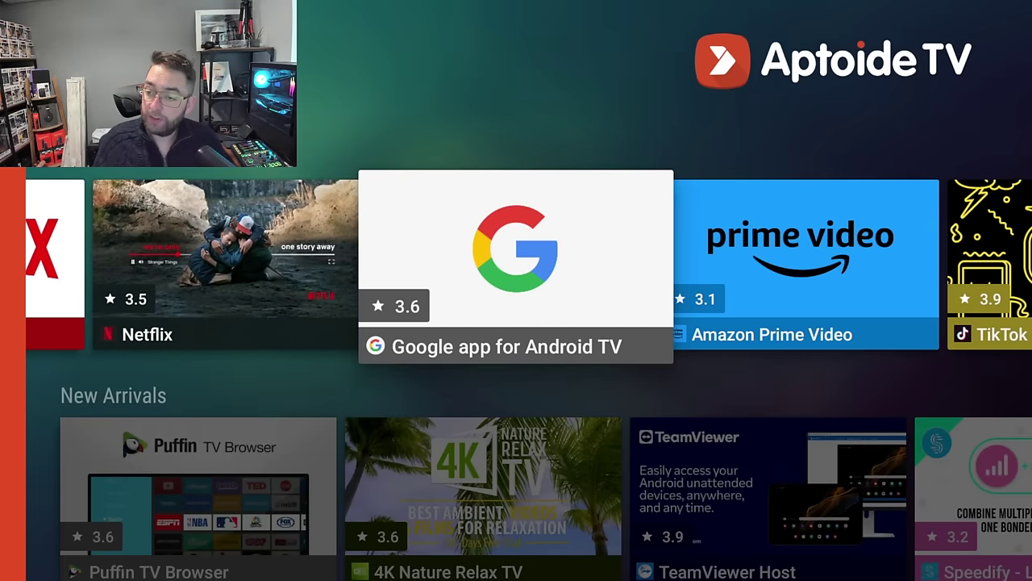
{"action": "key", "text": "Right"}
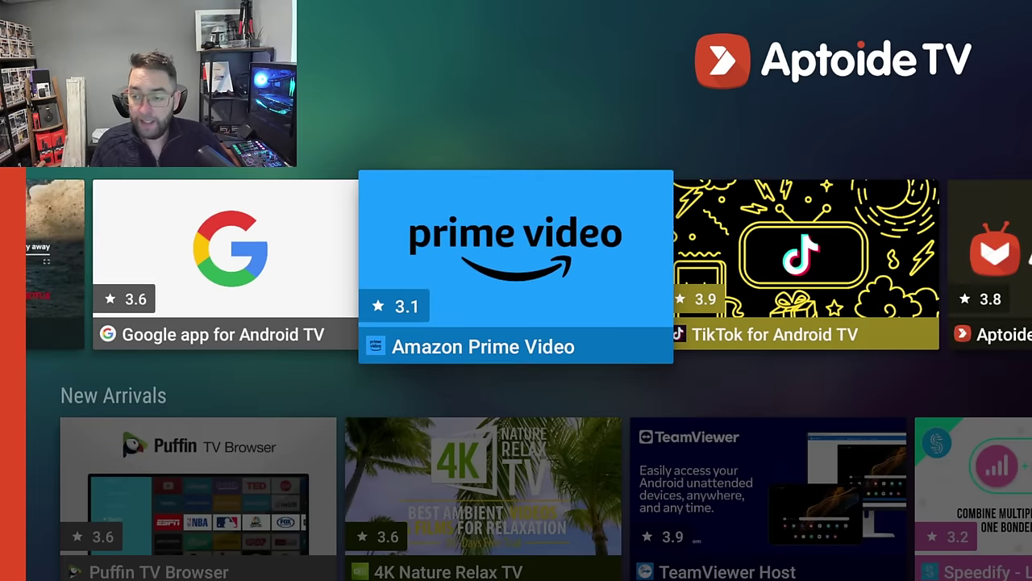
{"action": "key", "text": "Right"}
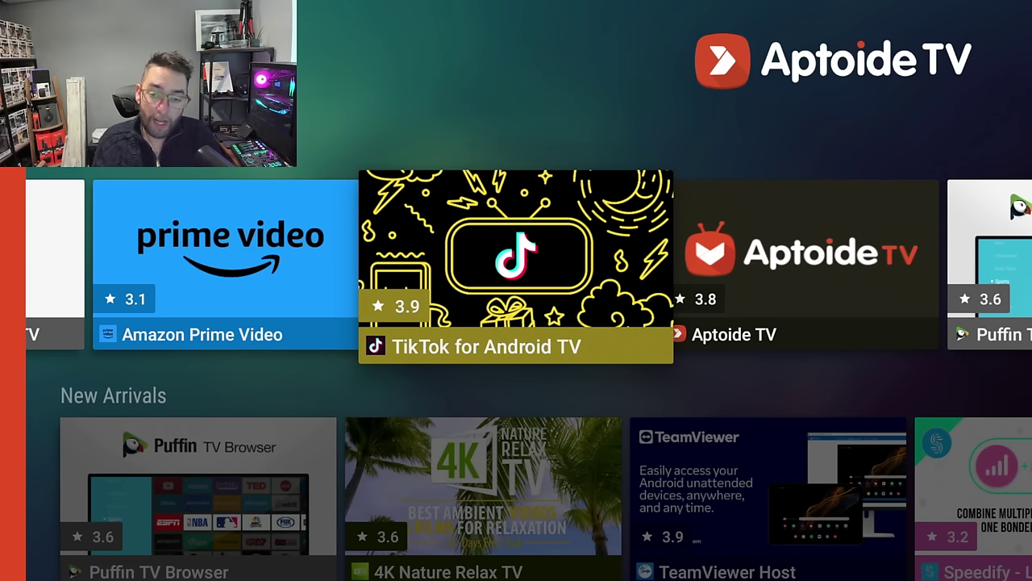
Step: Browse the rest of the featured apps row past VLC for Android to its end
{"action": "key", "text": "Right"}
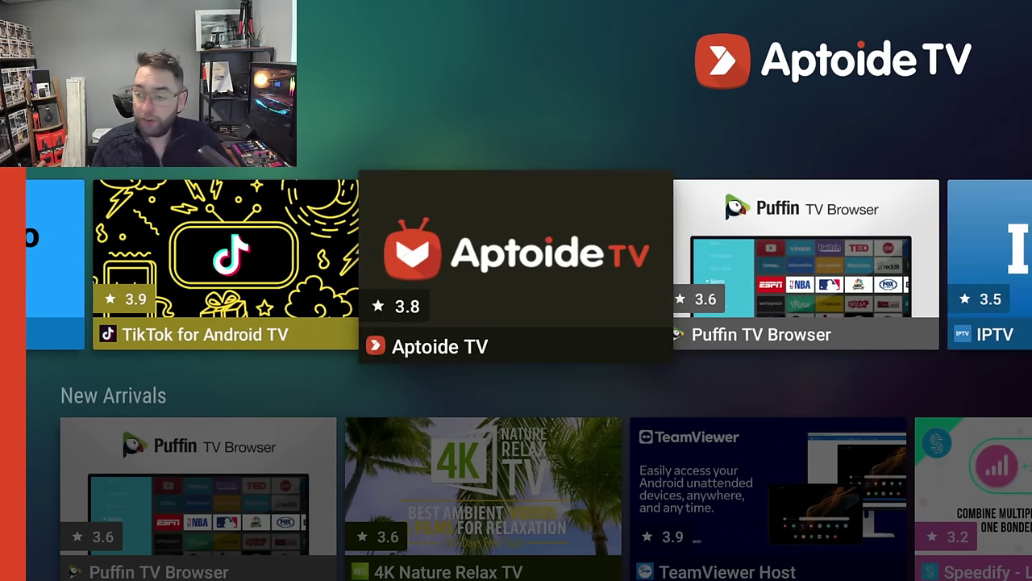
{"action": "key", "text": "Right"}
{"action": "key", "text": "Right"}
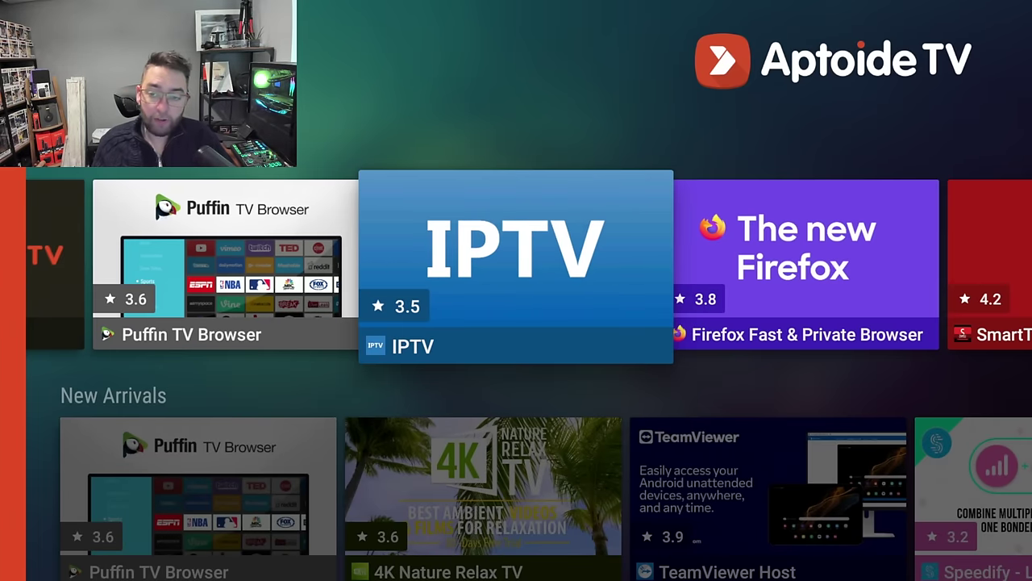
{"action": "key", "text": "Right"}
{"action": "key", "text": "Right"}
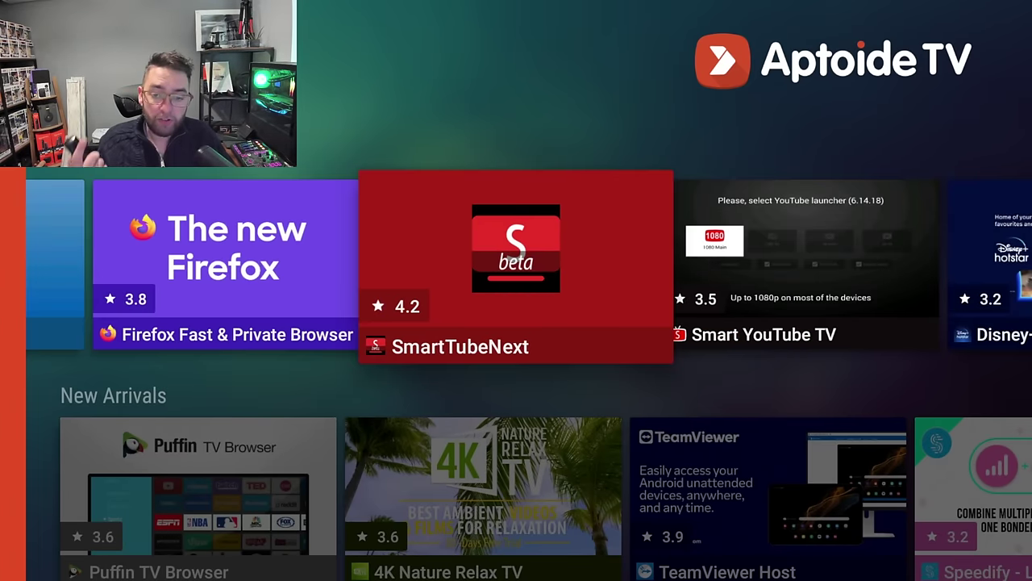
{"action": "key", "text": "Right"}
{"action": "key", "text": "Right"}
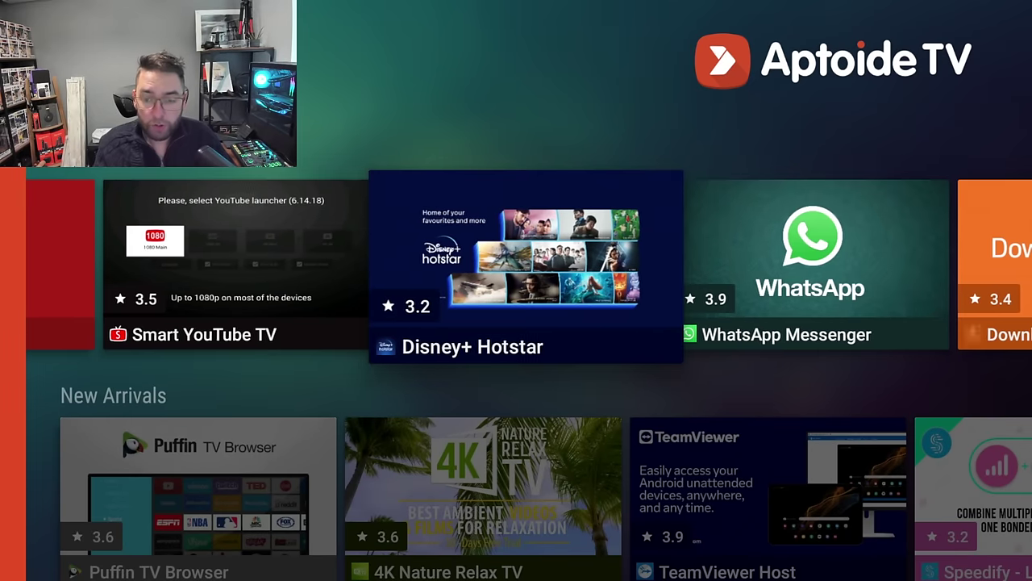
{"action": "key", "text": "Right"}
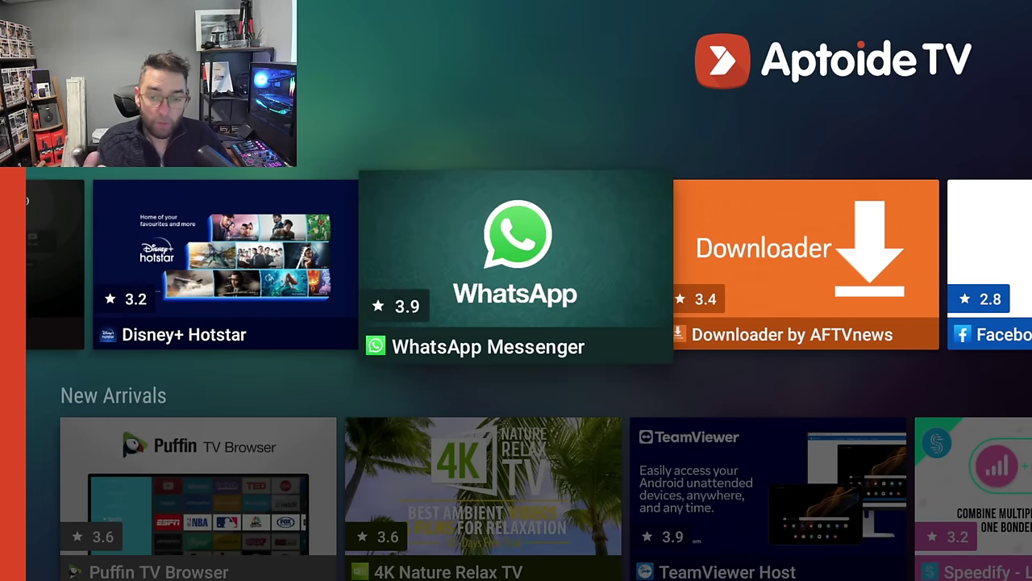
{"action": "key", "text": "Right"}
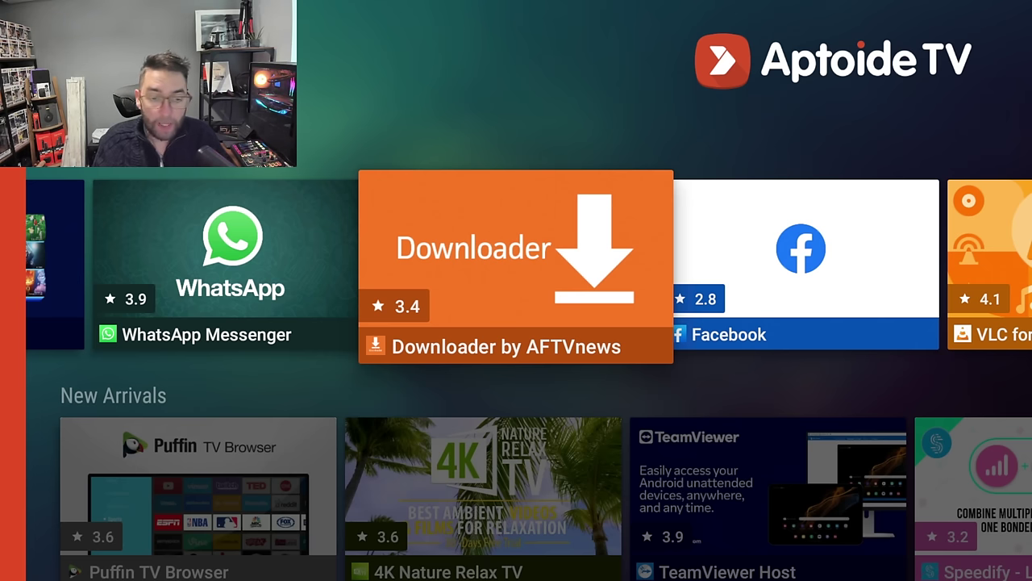
{"action": "key", "text": "Right"}
{"action": "key", "text": "Right"}
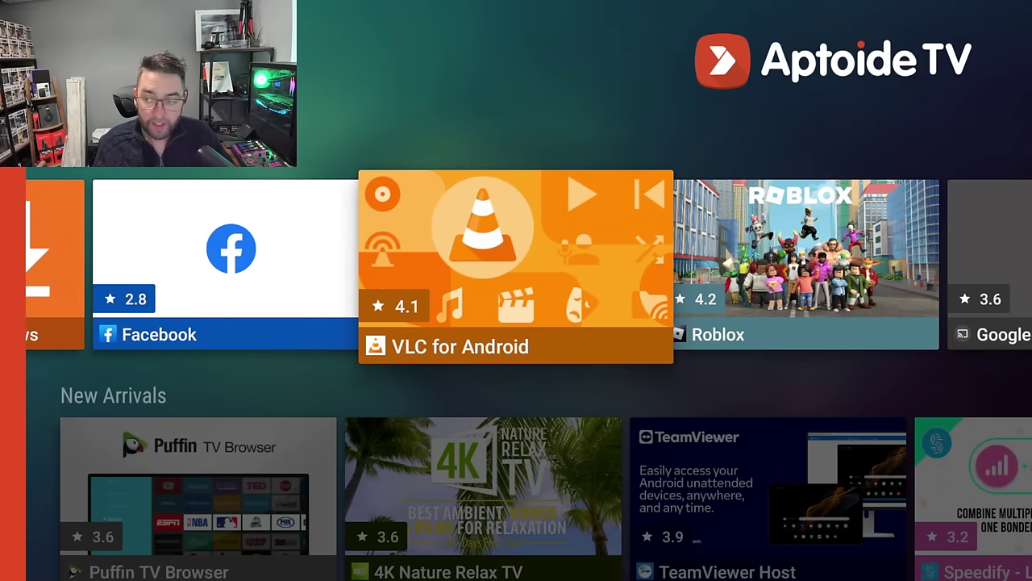
{"action": "key", "text": "Right"}
{"action": "key", "text": "Right"}
{"action": "key", "text": "Right"}
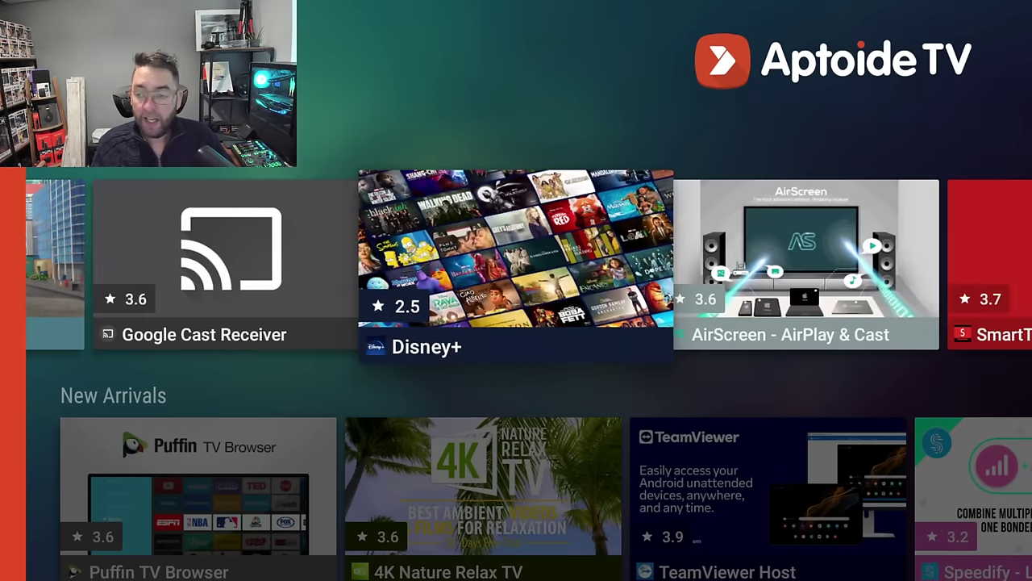
Step: Browse the New Arrivals row, then the Streaming Apps row out to Twitch and back
{"action": "key", "text": "Down"}
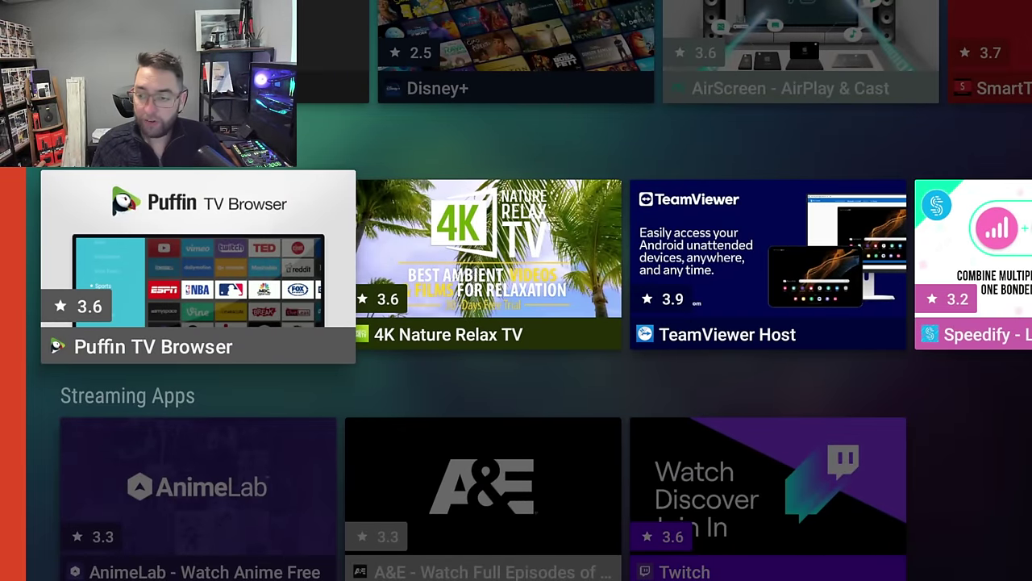
{"action": "key", "text": "Right"}
{"action": "key", "text": "Right"}
{"action": "key", "text": "Right"}
{"action": "key", "text": "Right"}
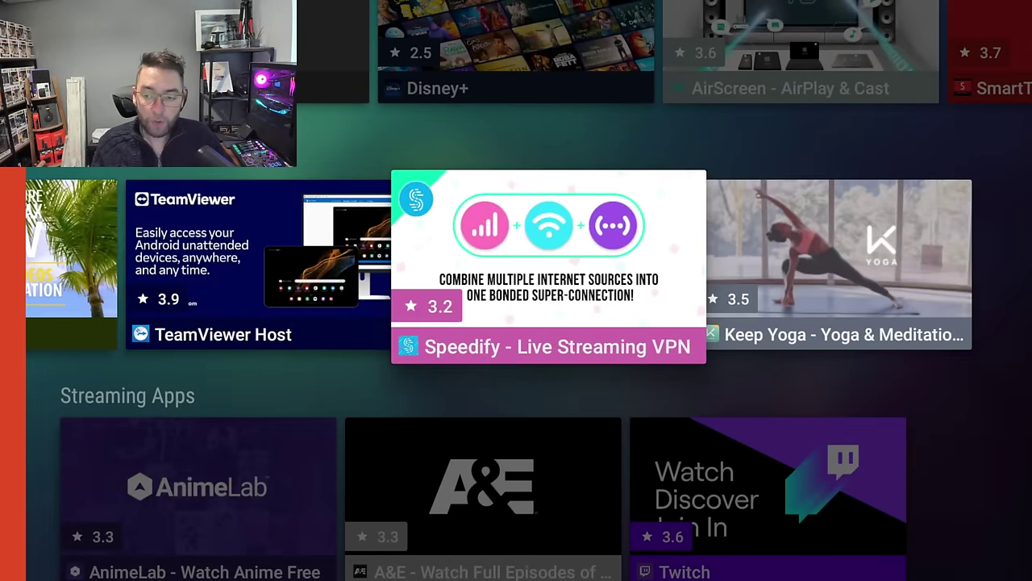
{"action": "key", "text": "Down"}
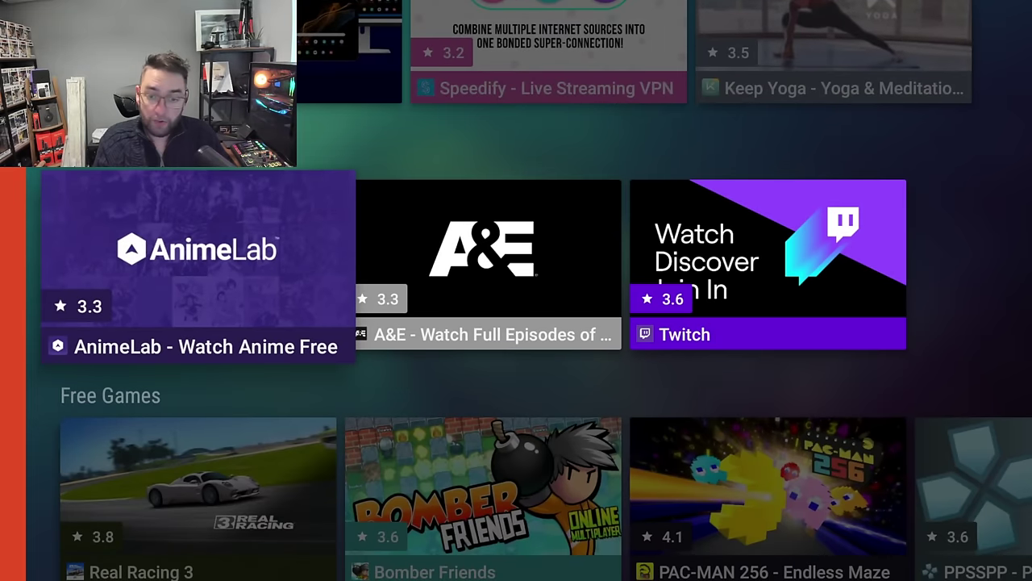
{"action": "key", "text": "Right"}
{"action": "key", "text": "Right"}
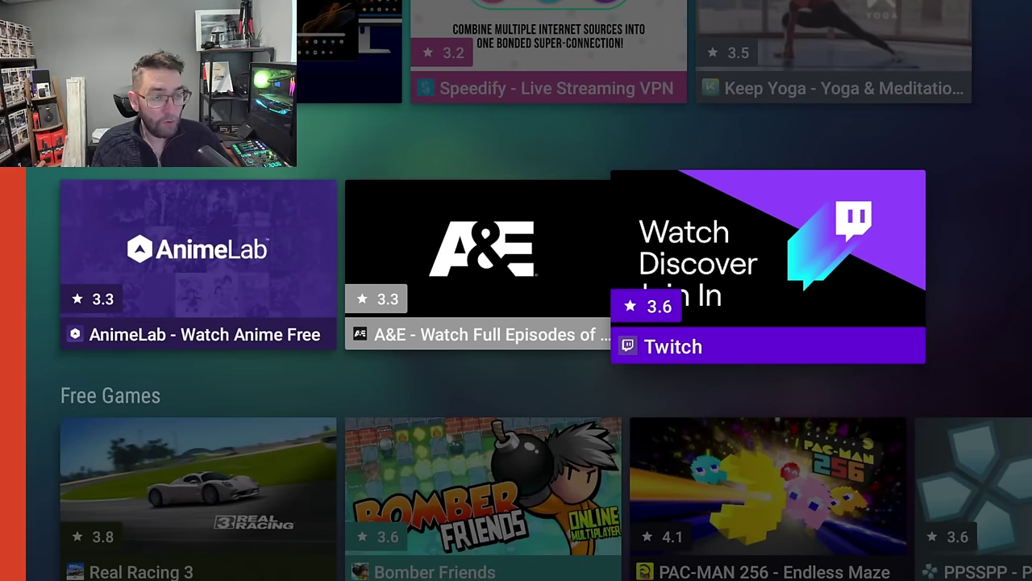
{"action": "key", "text": "Left"}
{"action": "key", "text": "Left"}
Step: Open the All applications category, scroll down its app grid, then return to Fire TV home
{"action": "key", "text": "Down"}
{"action": "key", "text": "Down"}
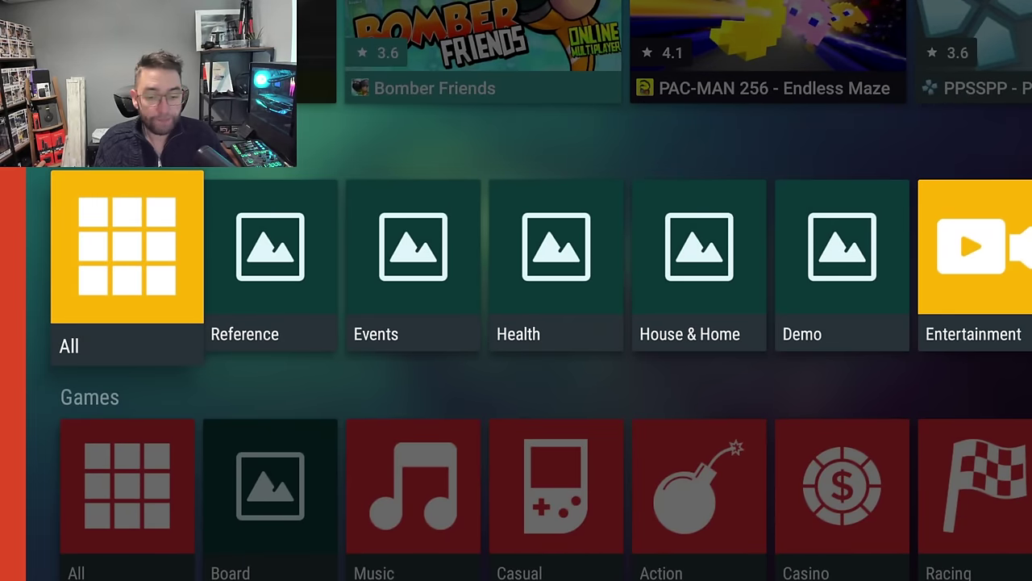
{"action": "key", "text": "Return"}
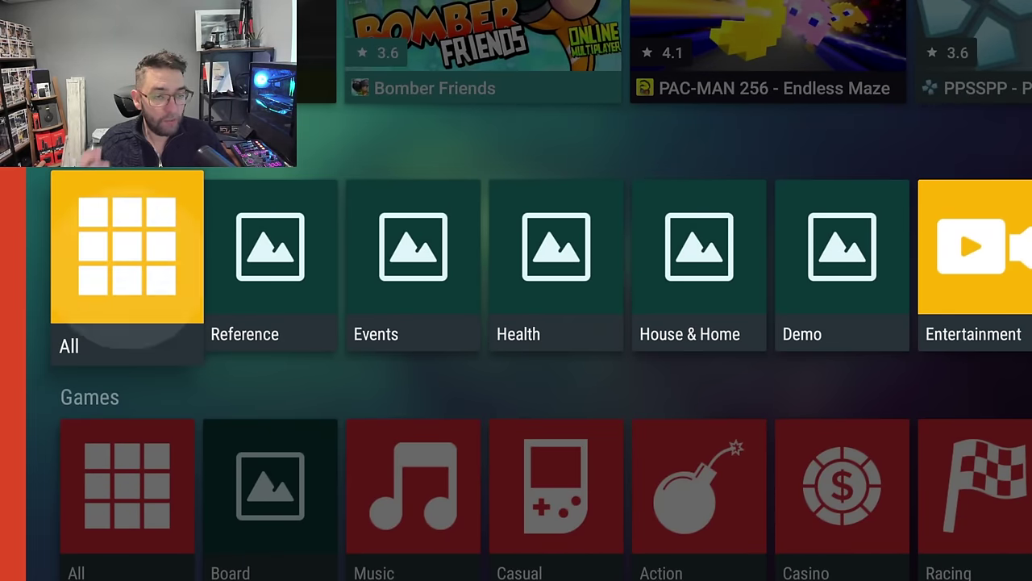
{"action": "key", "text": "Down"}
{"action": "key", "text": "Down"}
{"action": "key", "text": "Down"}
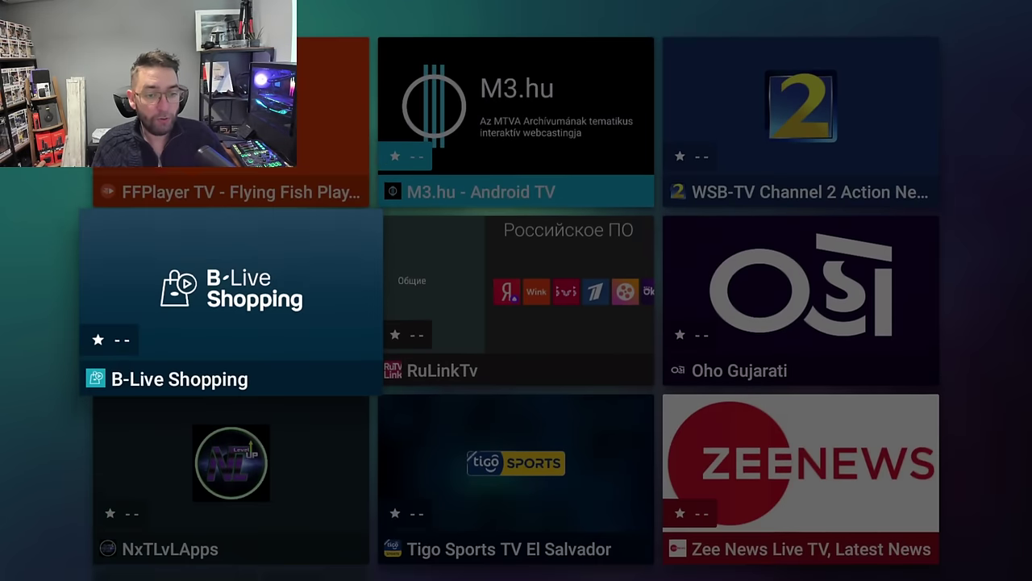
{"action": "key", "text": "Down"}
{"action": "key", "text": "Down"}
{"action": "key", "text": "Down"}
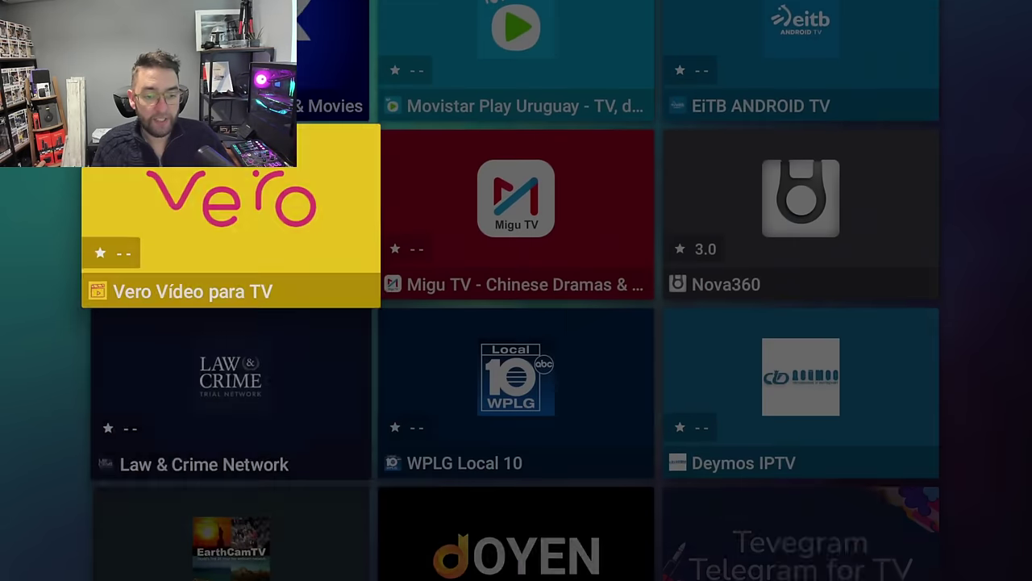
{"action": "key", "text": "Down"}
{"action": "key", "text": "Down"}
{"action": "key", "text": "Down"}
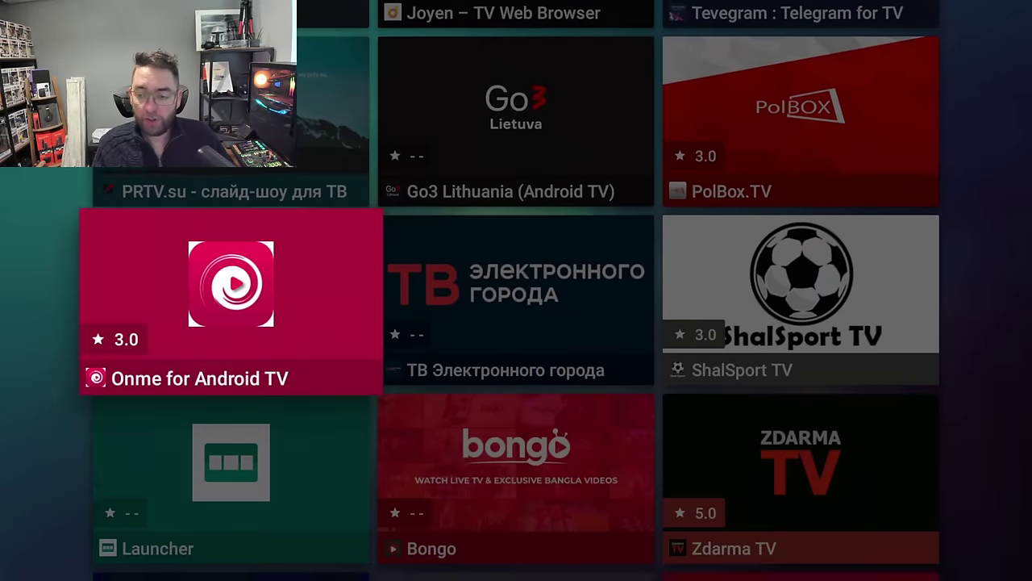
{"action": "key", "text": "Down"}
{"action": "key", "text": "Down"}
{"action": "key", "text": "Down"}
{"action": "key", "text": "Down"}
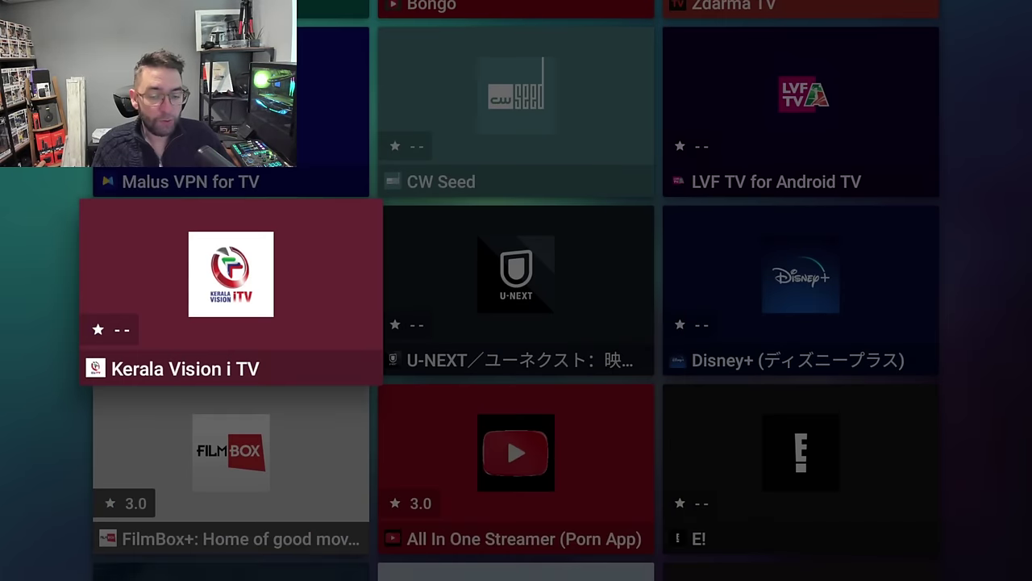
{"action": "key", "text": "Down"}
{"action": "key", "text": "Down"}
{"action": "key", "text": "Down"}
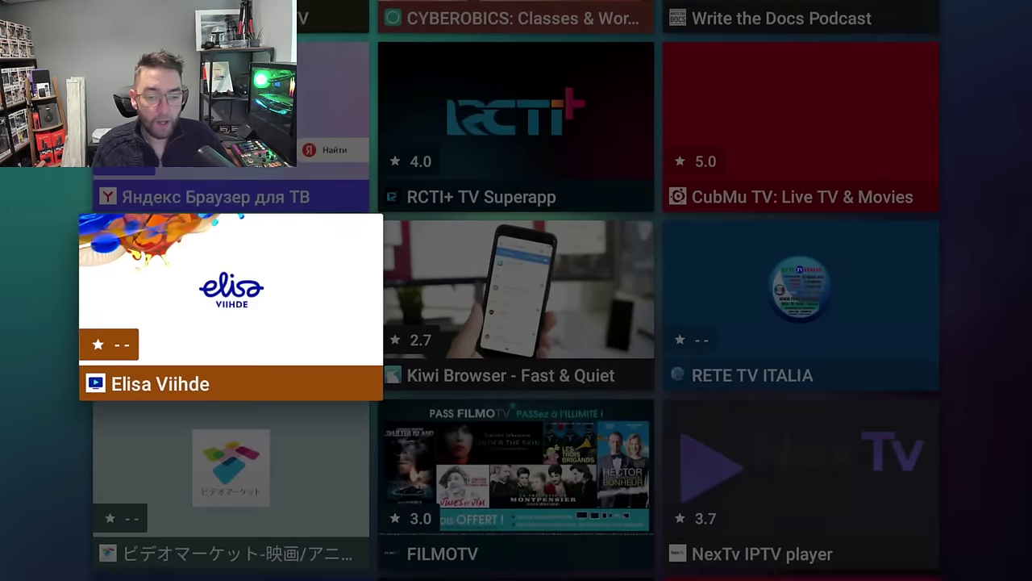
{"action": "key", "text": "Home"}
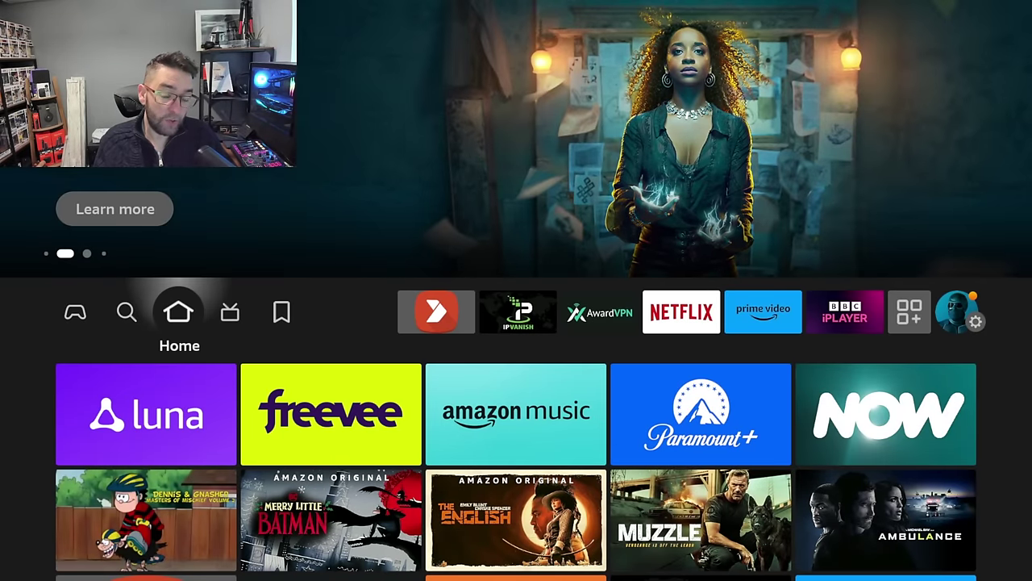
Step: Uninstall Aptoide TV from its home-screen tile options, then move to My Stuff
{"action": "key", "text": "Right"}
{"action": "key", "text": "Right"}
{"action": "key", "text": "Right"}
{"action": "key", "text": "Menu"}
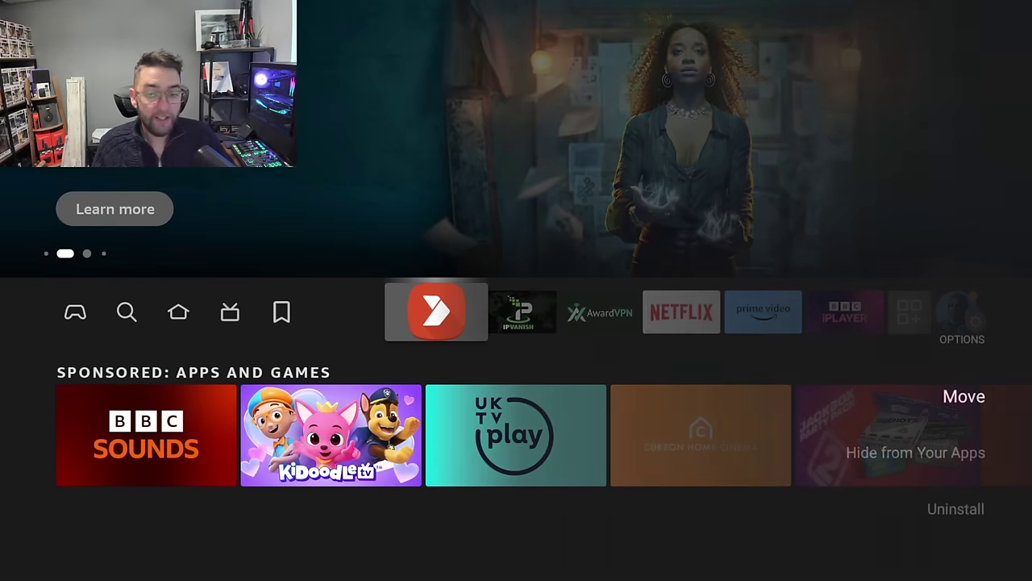
{"action": "key", "text": "Down"}
{"action": "key", "text": "Down"}
{"action": "key", "text": "Return"}
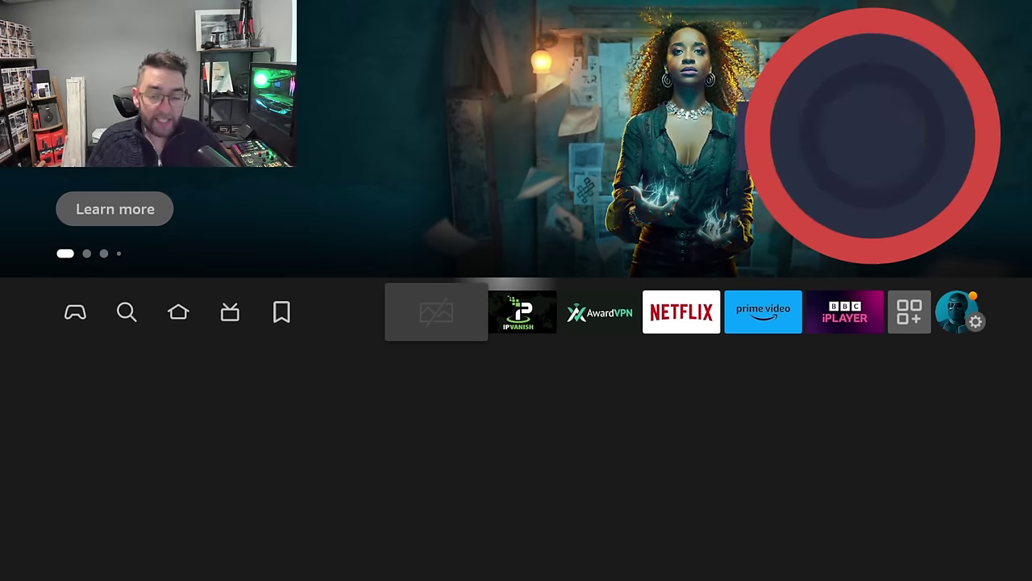
{"action": "key", "text": "Left"}
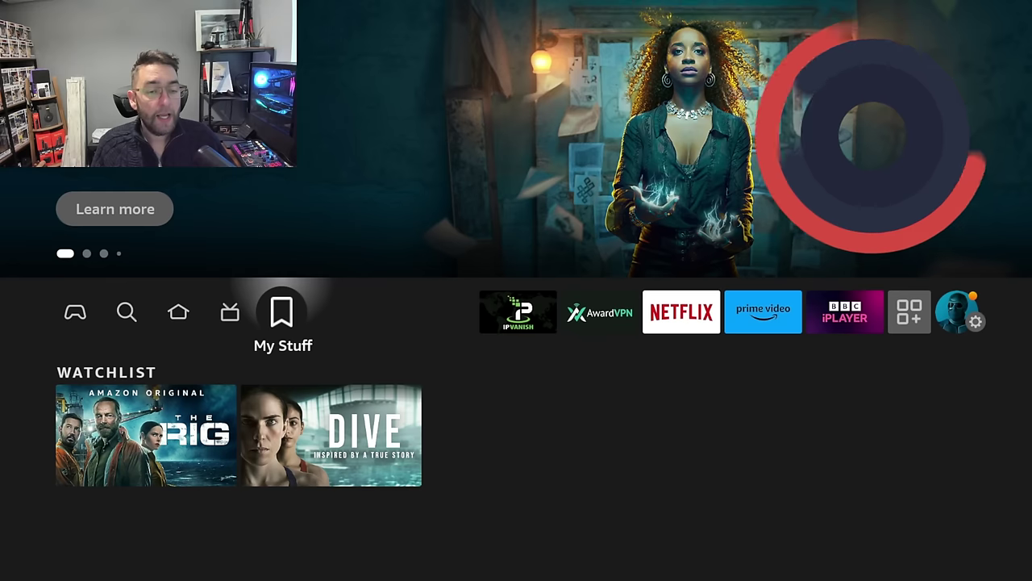
Step: Search 'Dow' on the on-screen keyboard, pick the Downloader suggestion, then go back home
{"action": "key", "text": "Left"}
{"action": "key", "text": "Left"}
{"action": "key", "text": "Left"}
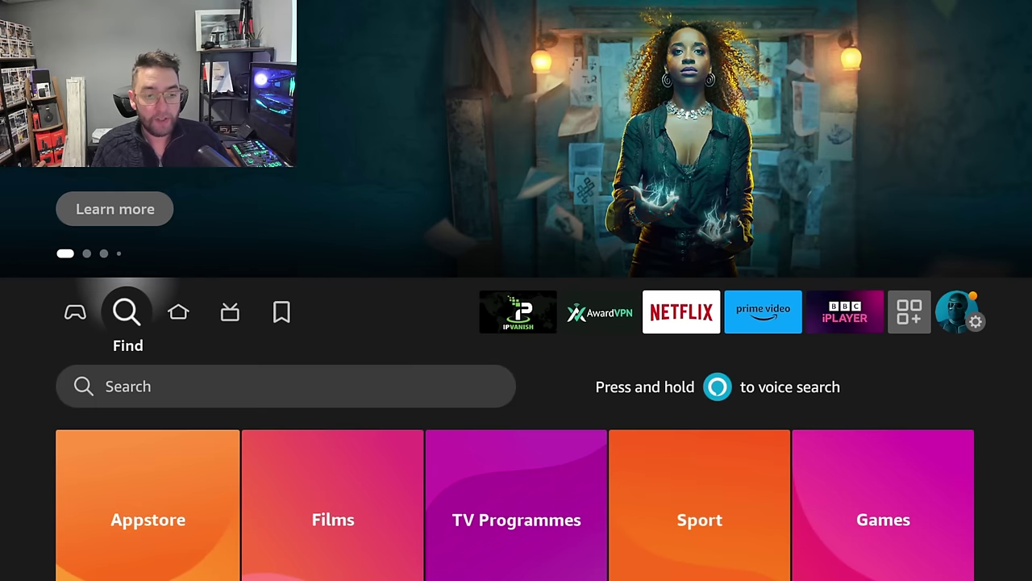
{"action": "key", "text": "Down"}
{"action": "key", "text": "Return"}
{"action": "type", "text": "D"}
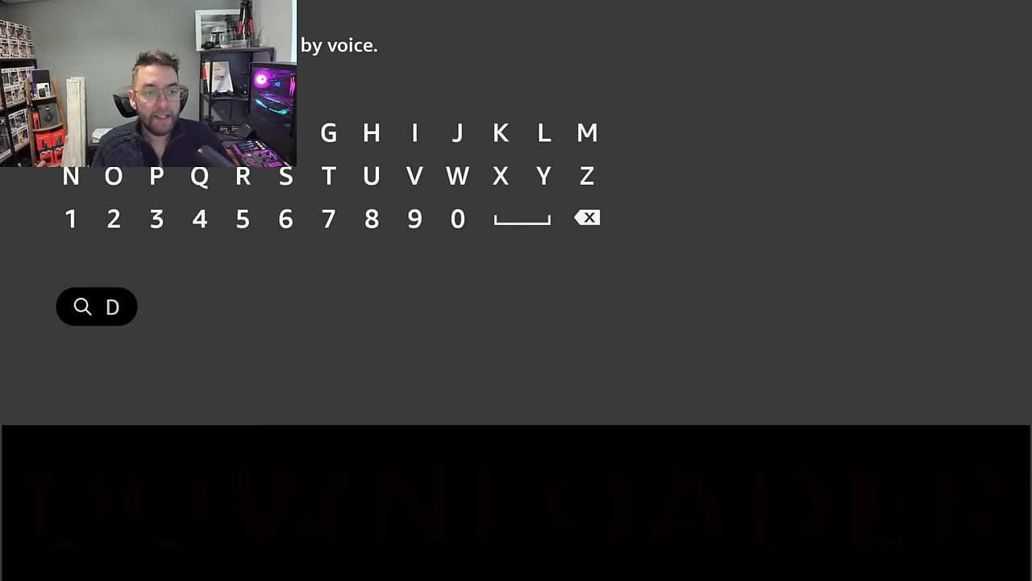
{"action": "type", "text": "o"}
{"action": "key", "text": "Right"}
{"action": "key", "text": "Right"}
{"action": "key", "text": "Right"}
{"action": "key", "text": "Right"}
{"action": "key", "text": "Right"}
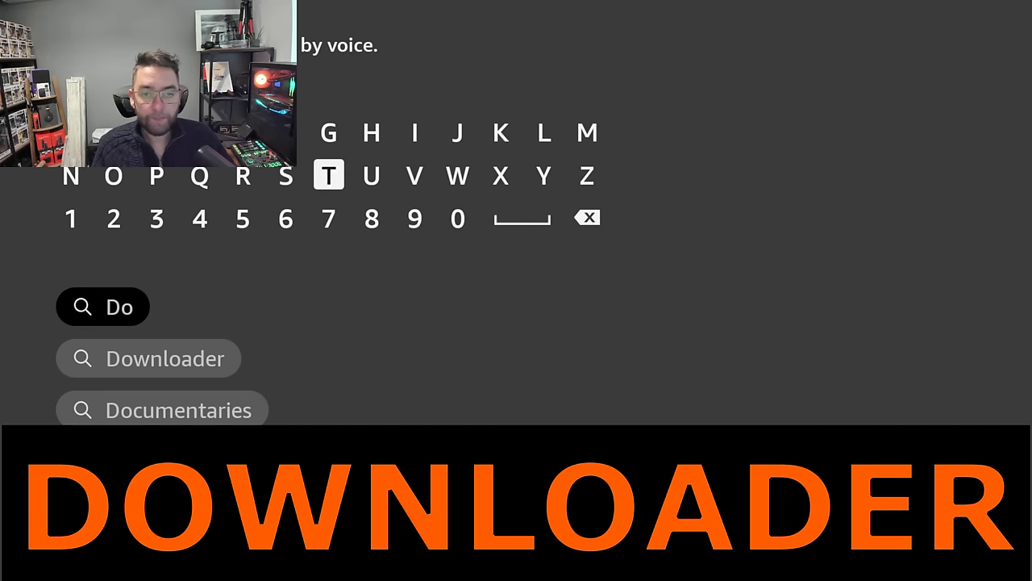
{"action": "key", "text": "Right"}
{"action": "key", "text": "Right"}
{"action": "key", "text": "Right"}
{"action": "type", "text": "w"}
{"action": "key", "text": "Down"}
{"action": "key", "text": "Down"}
{"action": "key", "text": "Down"}
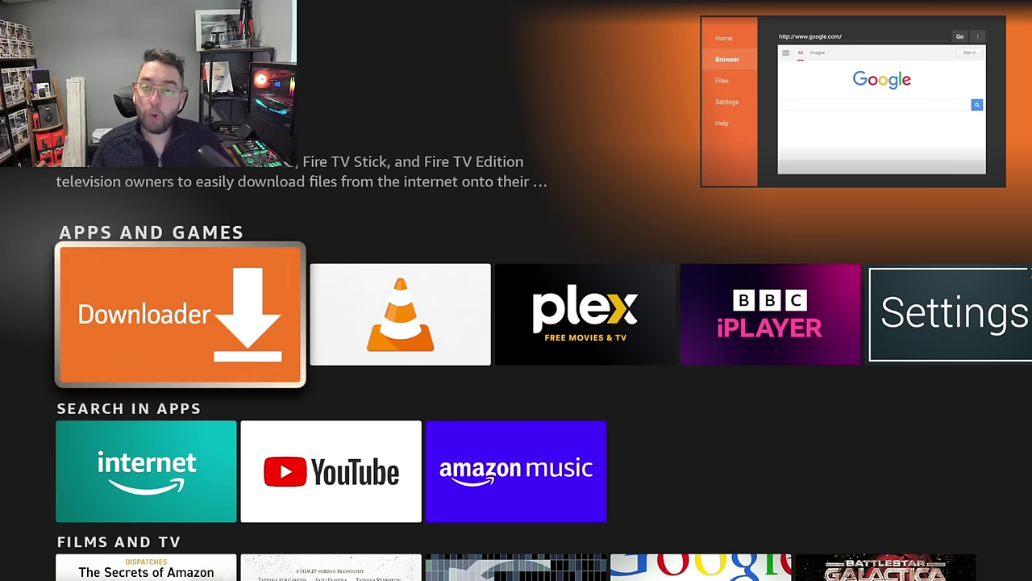
{"action": "key", "text": "Home"}
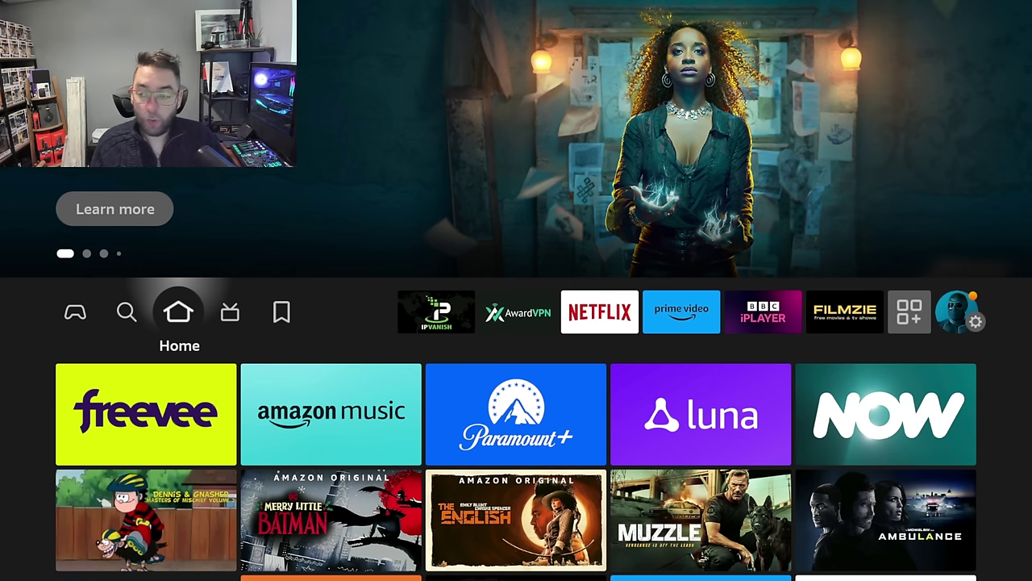
Step: In My Fire TV > Developer Options, confirm Downloader is allowed to install unknown apps
{"action": "key", "text": "Right"}
{"action": "key", "text": "Right"}
{"action": "key", "text": "Right"}
{"action": "key", "text": "Right"}
{"action": "key", "text": "Right"}
{"action": "key", "text": "Right"}
{"action": "key", "text": "Right"}
{"action": "key", "text": "Right"}
{"action": "key", "text": "Right"}
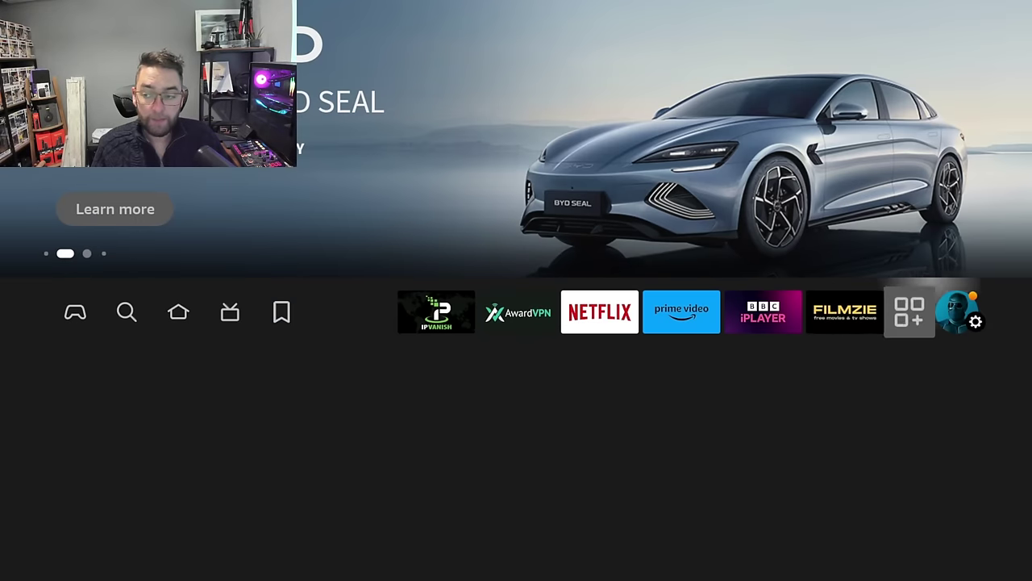
{"action": "key", "text": "Down"}
{"action": "key", "text": "Down"}
{"action": "key", "text": "Down"}
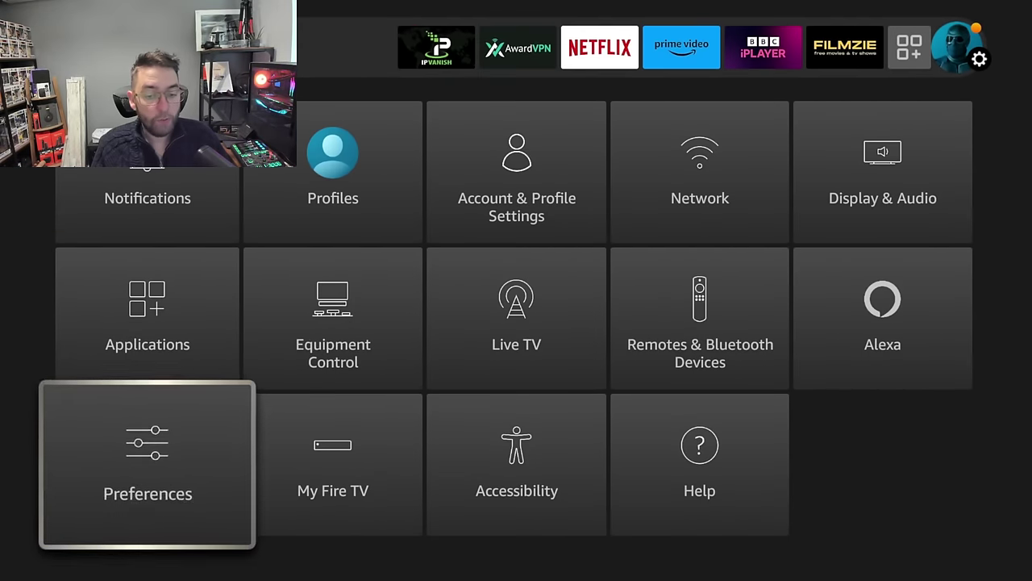
{"action": "key", "text": "Right"}
{"action": "key", "text": "Return"}
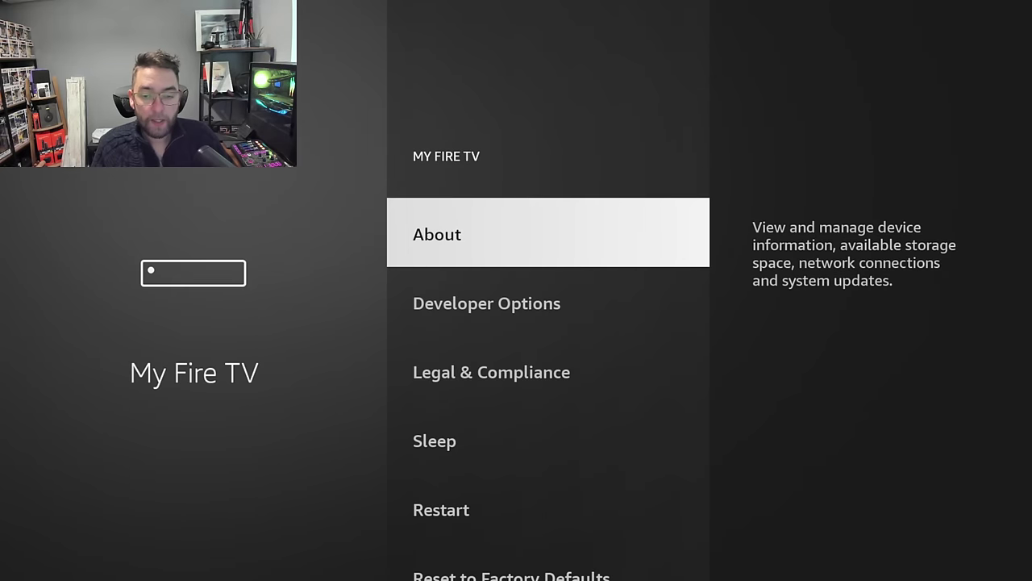
{"action": "key", "text": "Down"}
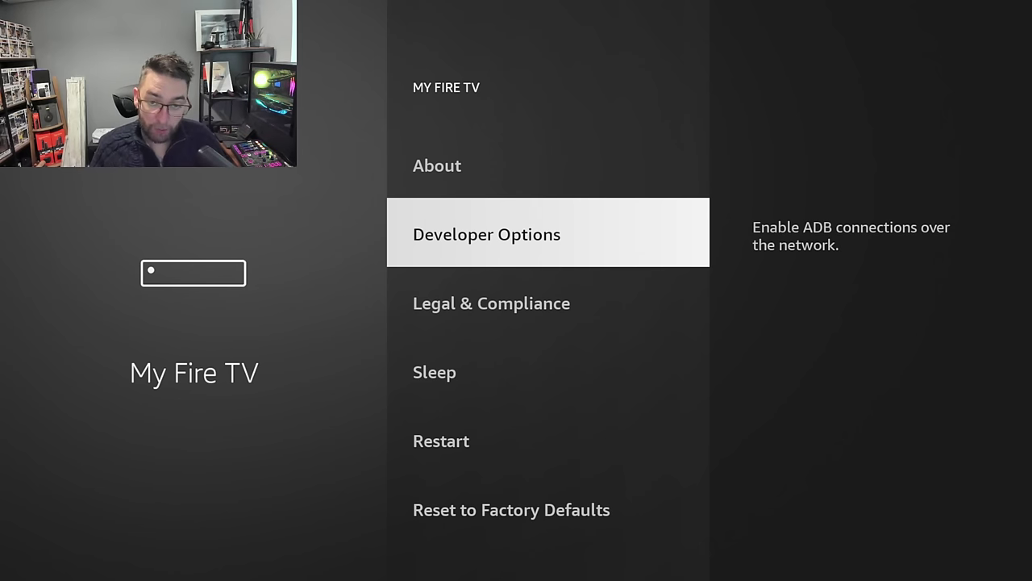
{"action": "key", "text": "Return"}
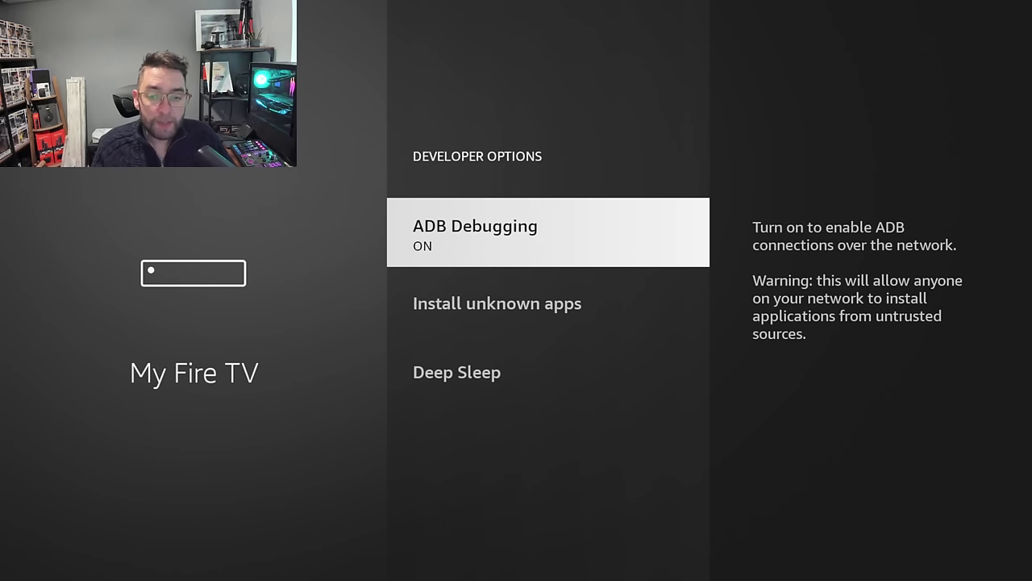
{"action": "key", "text": "Down"}
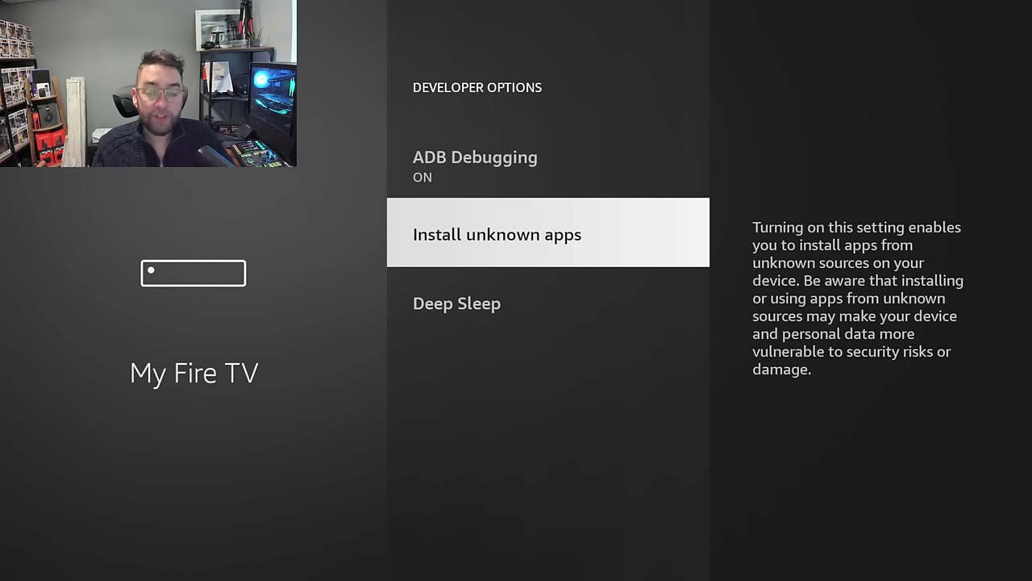
{"action": "key", "text": "Return"}
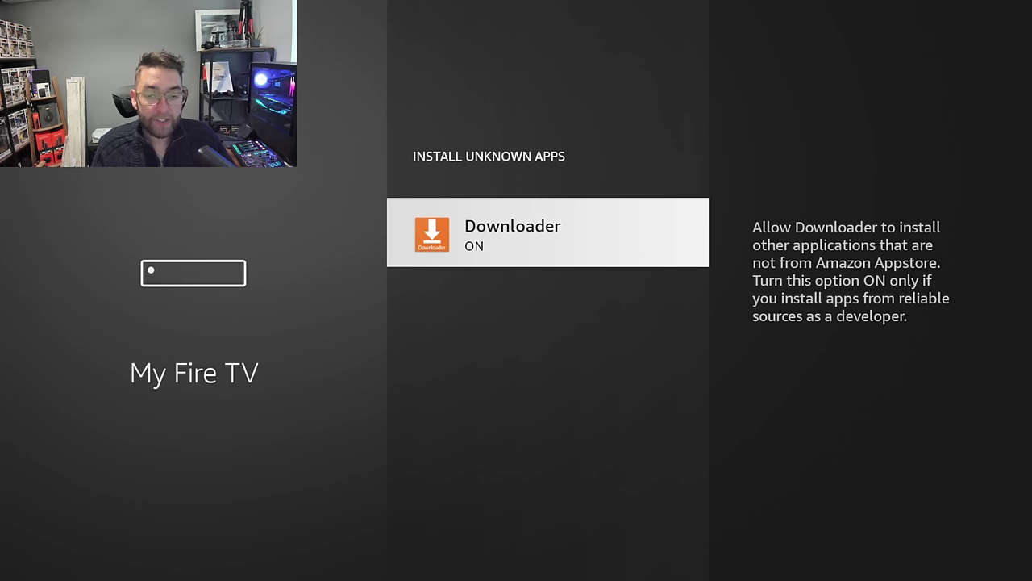
{"action": "key", "text": "Escape"}
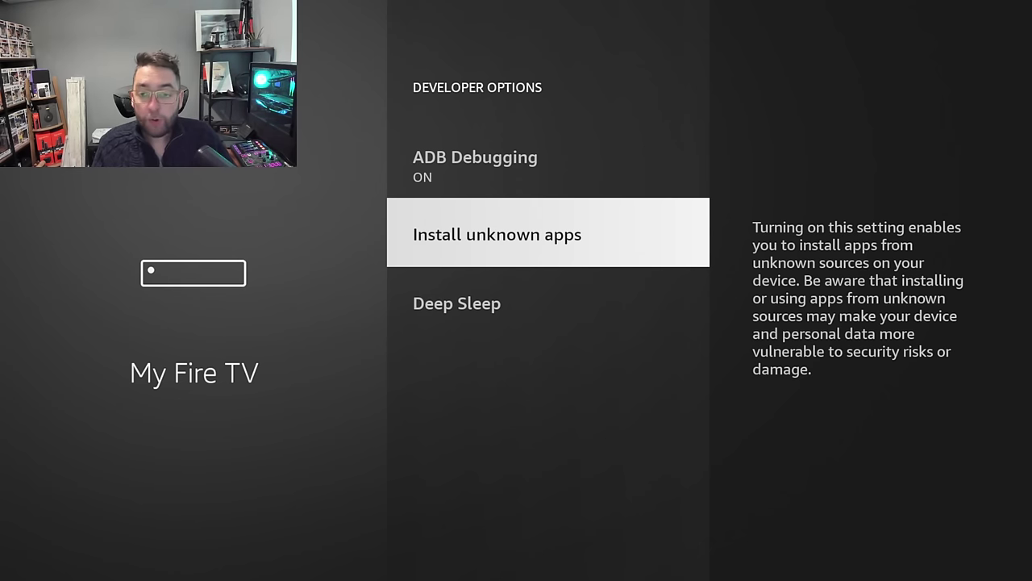
{"action": "key", "text": "Home"}
Step: Launch Downloader from the Your Apps & Channels library in My Apps
{"action": "key", "text": "Right"}
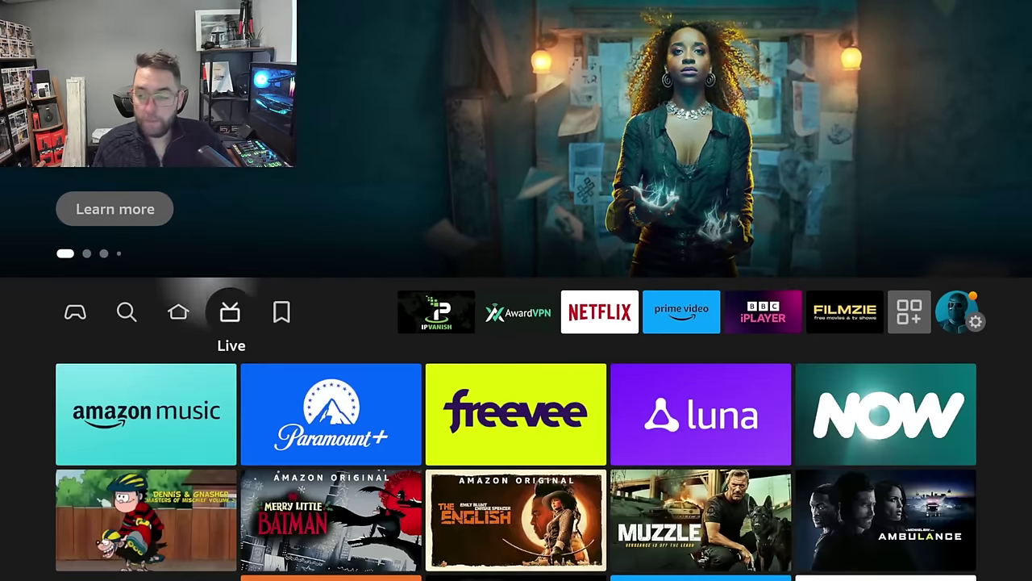
{"action": "key", "text": "Right"}
{"action": "key", "text": "Right"}
{"action": "key", "text": "Right"}
{"action": "key", "text": "Right"}
{"action": "key", "text": "Right"}
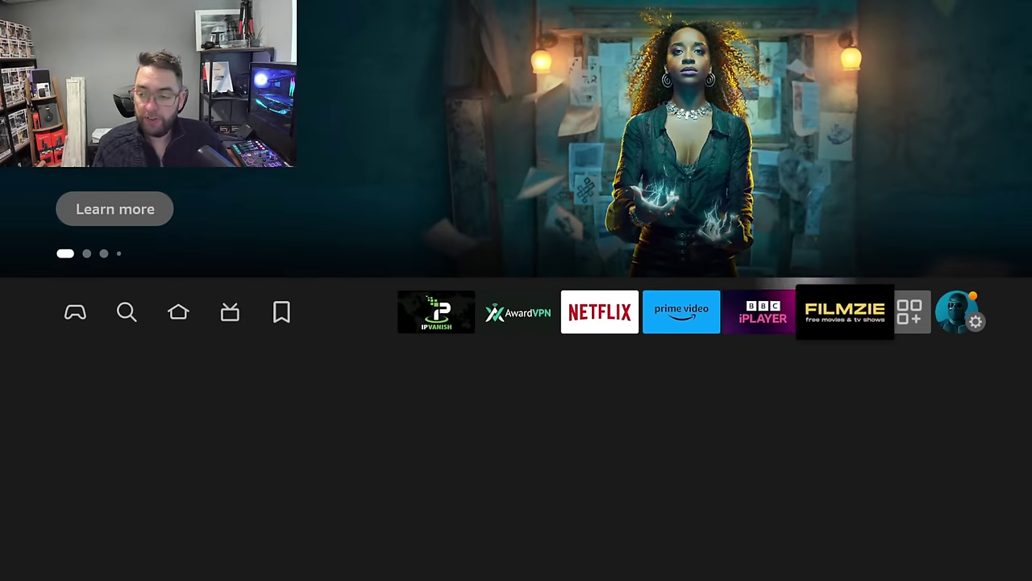
{"action": "key", "text": "Right"}
{"action": "key", "text": "Down"}
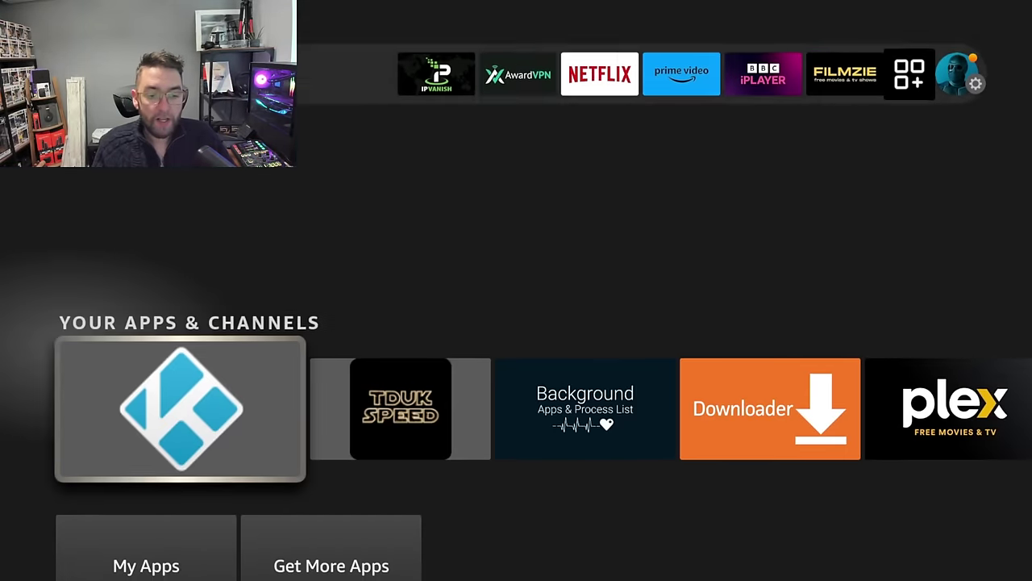
{"action": "key", "text": "Down"}
{"action": "key", "text": "Return"}
{"action": "key", "text": "Down"}
{"action": "key", "text": "Down"}
{"action": "key", "text": "Down"}
{"action": "key", "text": "Down"}
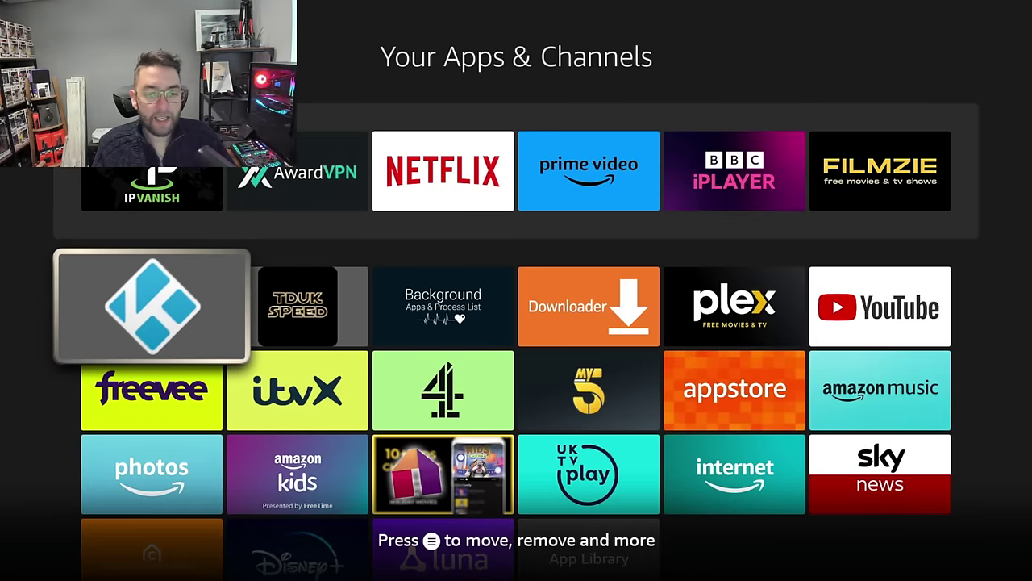
{"action": "key", "text": "Right"}
{"action": "key", "text": "Right"}
{"action": "key", "text": "Up"}
{"action": "key", "text": "Up"}
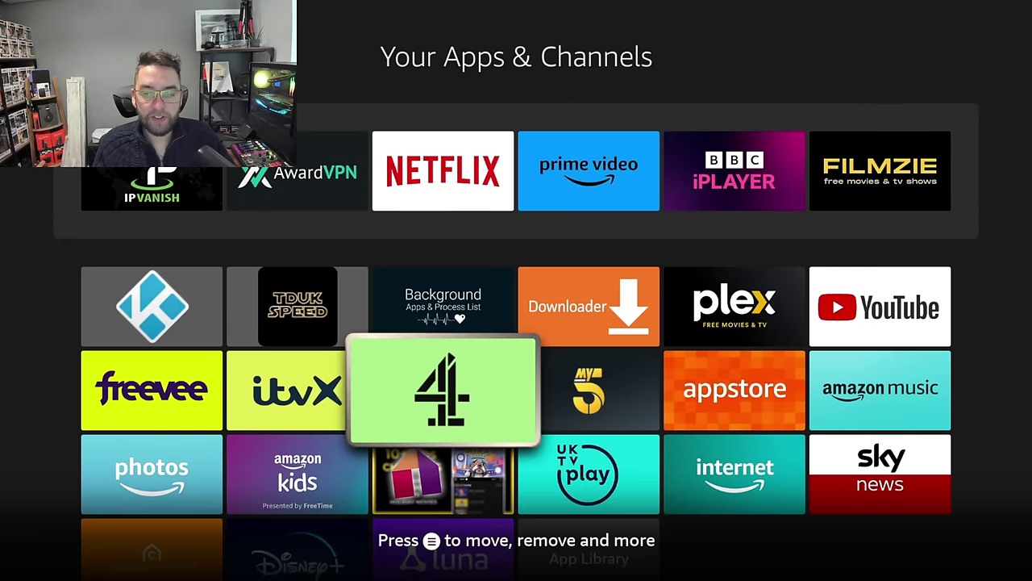
{"action": "key", "text": "Up"}
{"action": "key", "text": "Right"}
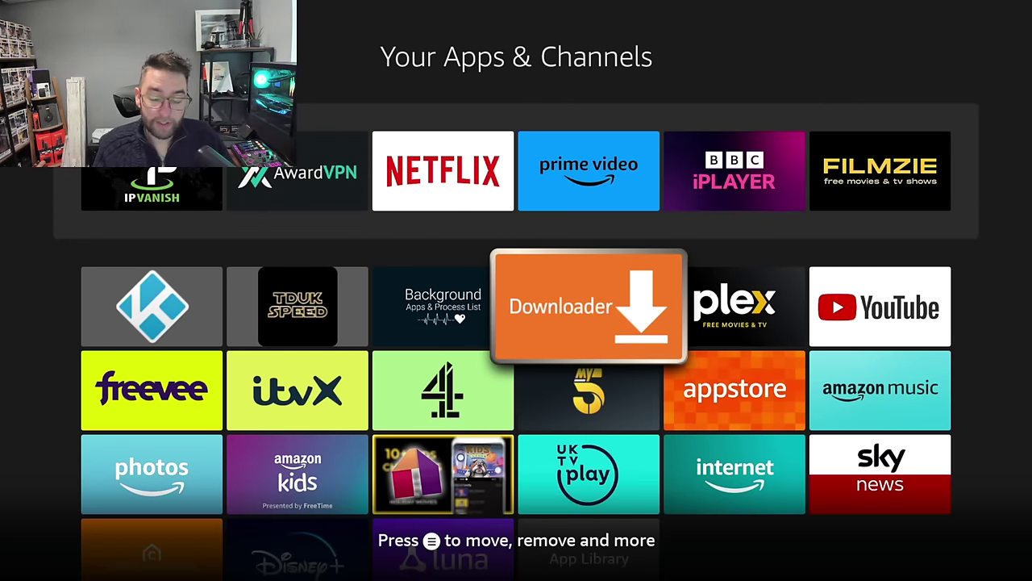
{"action": "key", "text": "Return"}
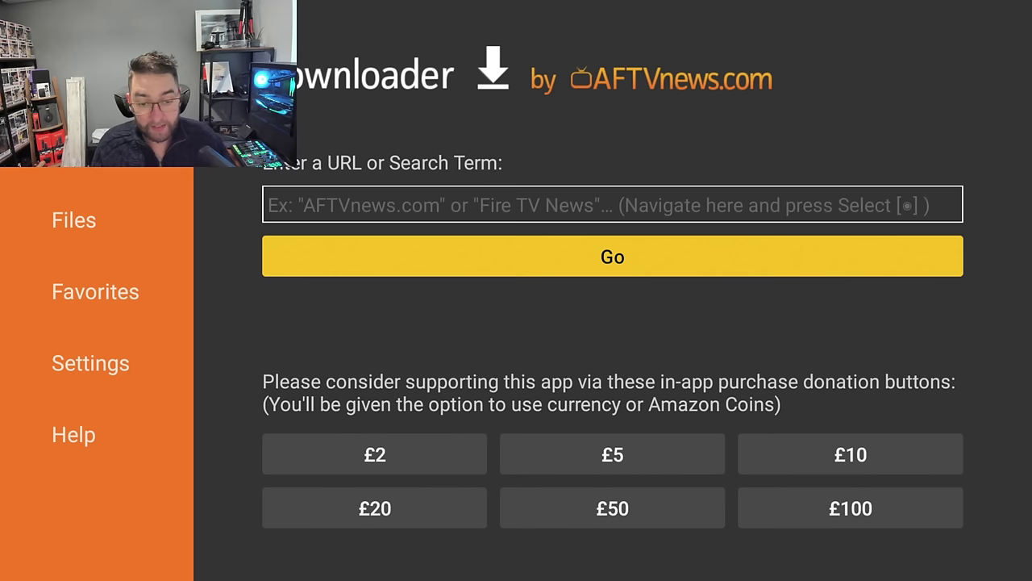
Step: Enter the code 75726 in Downloader's URL field
{"action": "key", "text": "Up"}
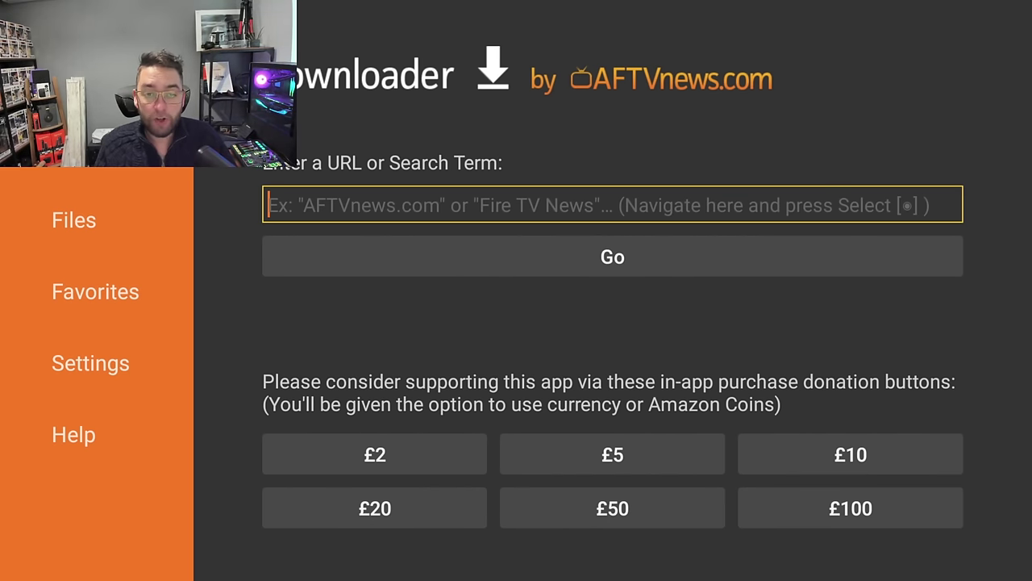
{"action": "key", "text": "Return"}
{"action": "key", "text": "Right"}
{"action": "key", "text": "Right"}
{"action": "key", "text": "Right"}
{"action": "key", "text": "Right"}
{"action": "key", "text": "Right"}
{"action": "key", "text": "Right"}
{"action": "key", "text": "Up"}
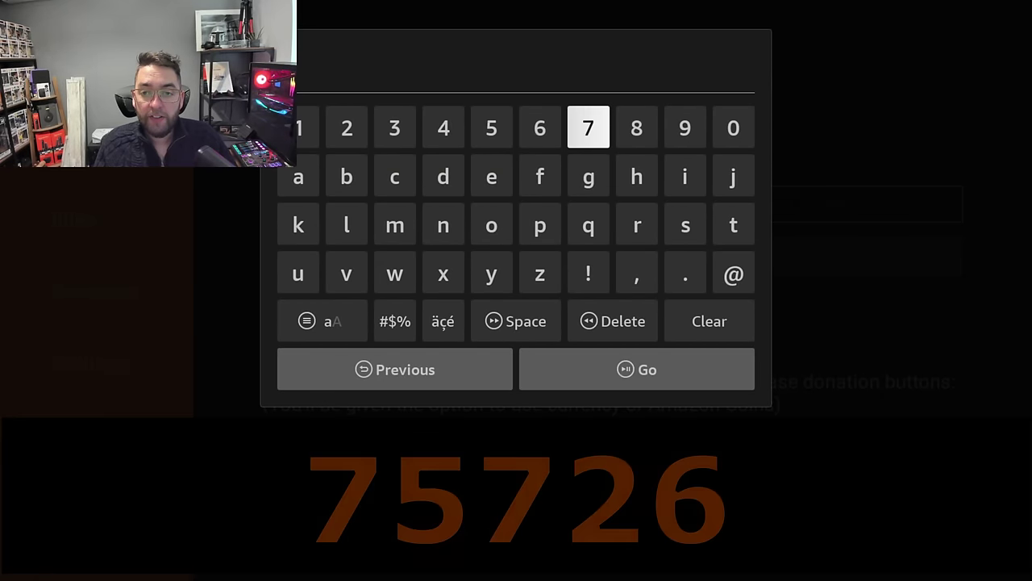
{"action": "key", "text": "Return"}
{"action": "key", "text": "Left"}
{"action": "key", "text": "Left"}
{"action": "key", "text": "Return"}
{"action": "key", "text": "Right"}
{"action": "key", "text": "Right"}
{"action": "key", "text": "Return"}
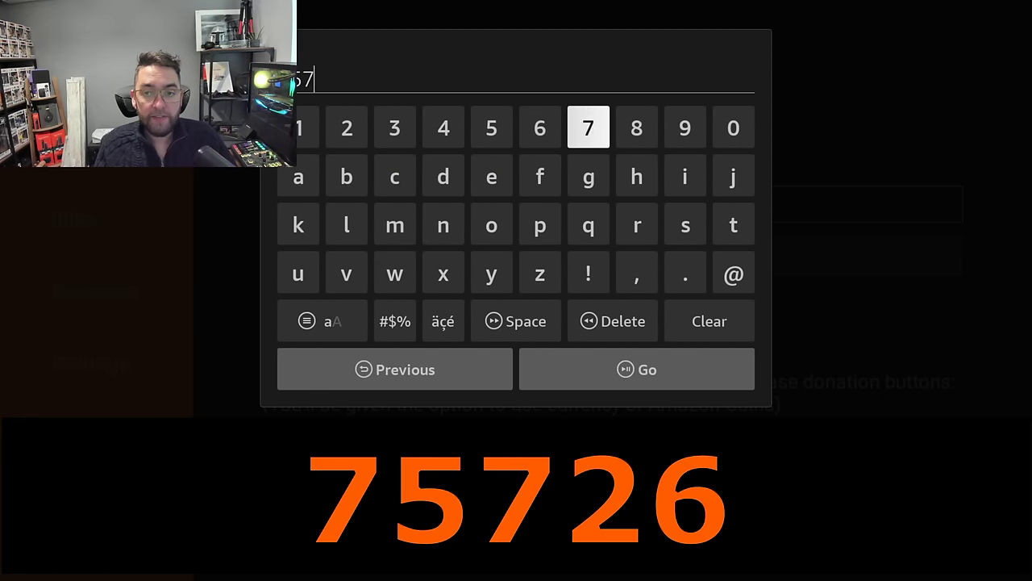
{"action": "key", "text": "Left"}
{"action": "key", "text": "Left"}
{"action": "key", "text": "Left"}
{"action": "key", "text": "Left"}
{"action": "key", "text": "Left"}
{"action": "key", "text": "Return"}
{"action": "key", "text": "Right"}
{"action": "key", "text": "Right"}
{"action": "key", "text": "Right"}
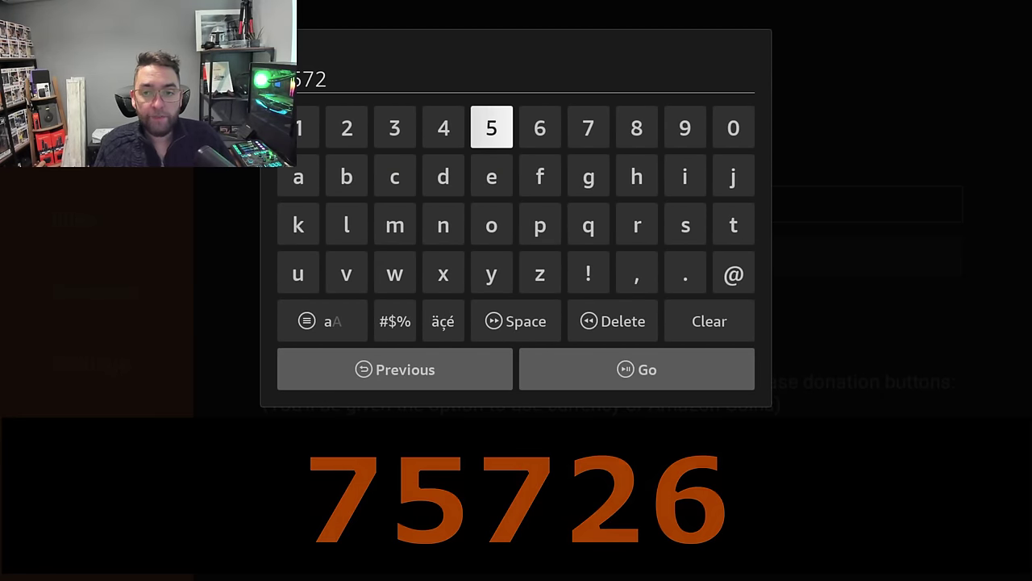
{"action": "key", "text": "Right"}
{"action": "key", "text": "Return"}
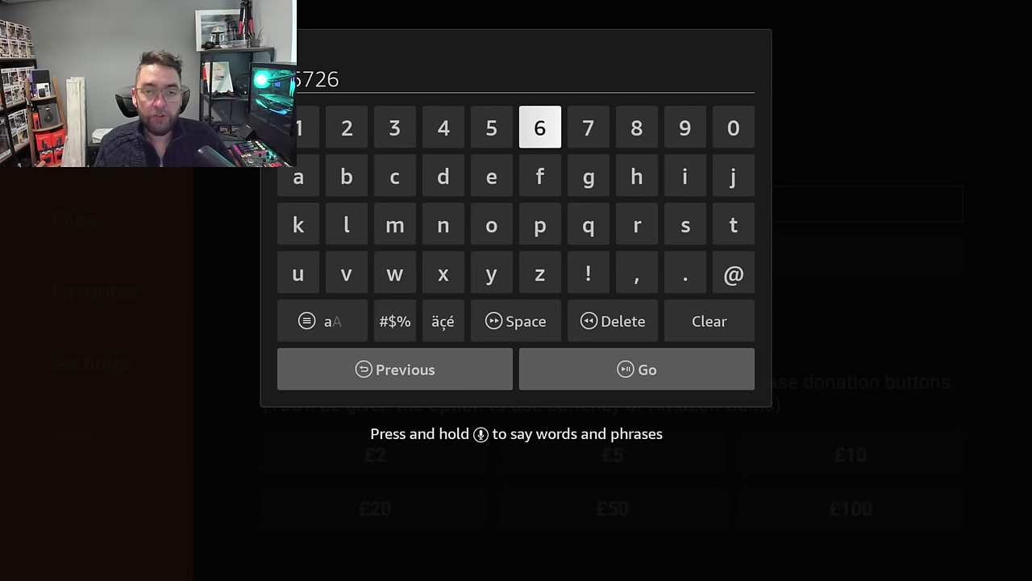
Step: Submit the code to load go.aftvnews.com/75726
{"action": "key", "text": "Down"}
{"action": "key", "text": "Down"}
{"action": "key", "text": "Down"}
{"action": "key", "text": "Down"}
{"action": "key", "text": "Right"}
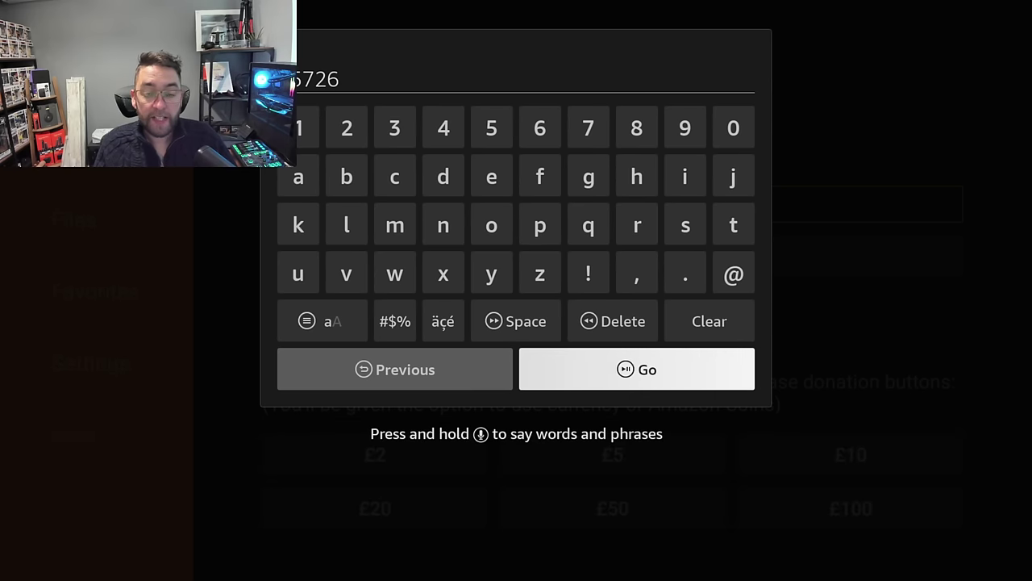
{"action": "key", "text": "Return"}
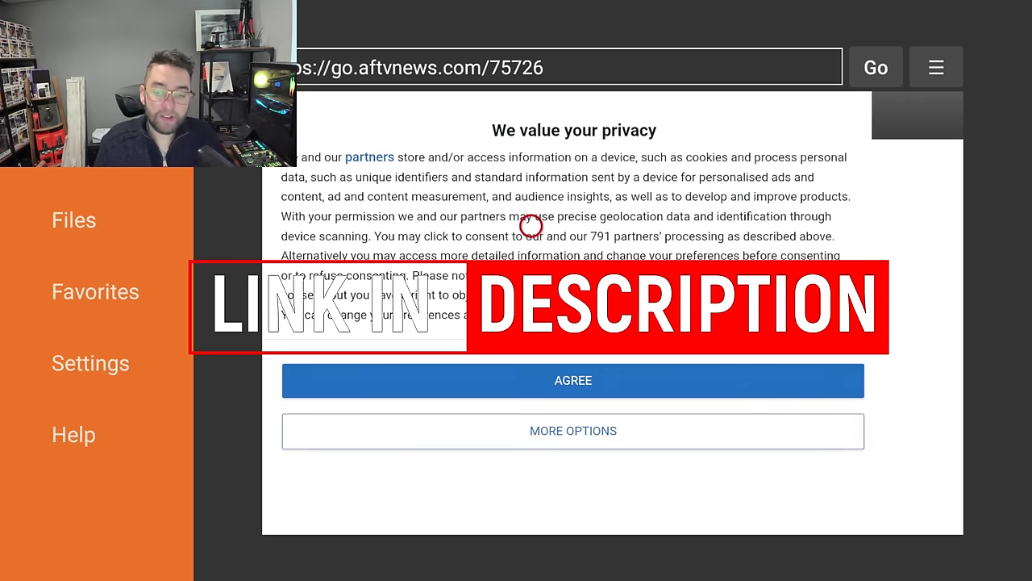
Step: Accept the privacy notice and open the 'Aptoide TV APK' link on the Doc Squiffy downloads page
{"action": "left_click", "coordinate": [531, 387]}
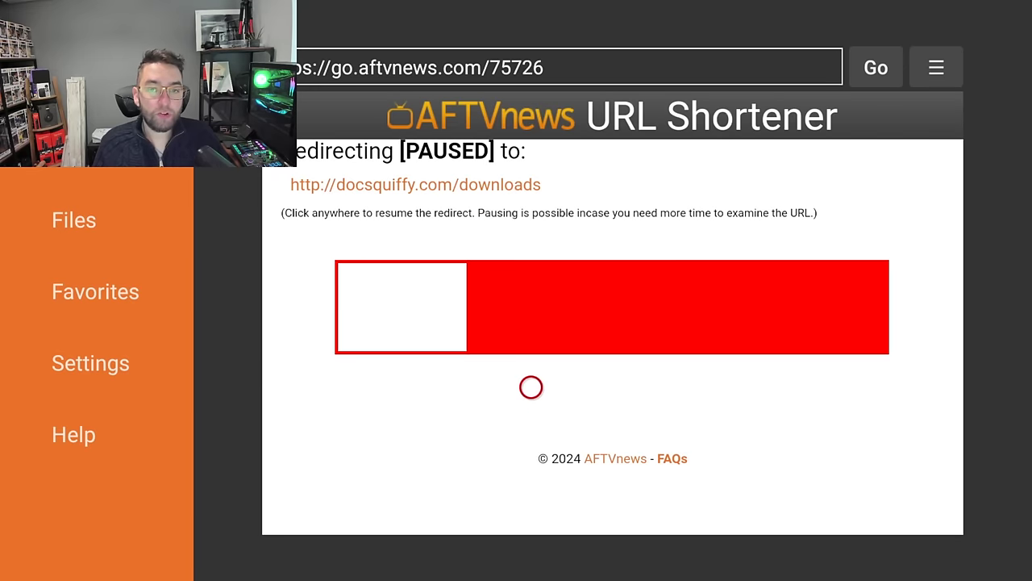
{"action": "left_click", "coordinate": [530, 387]}
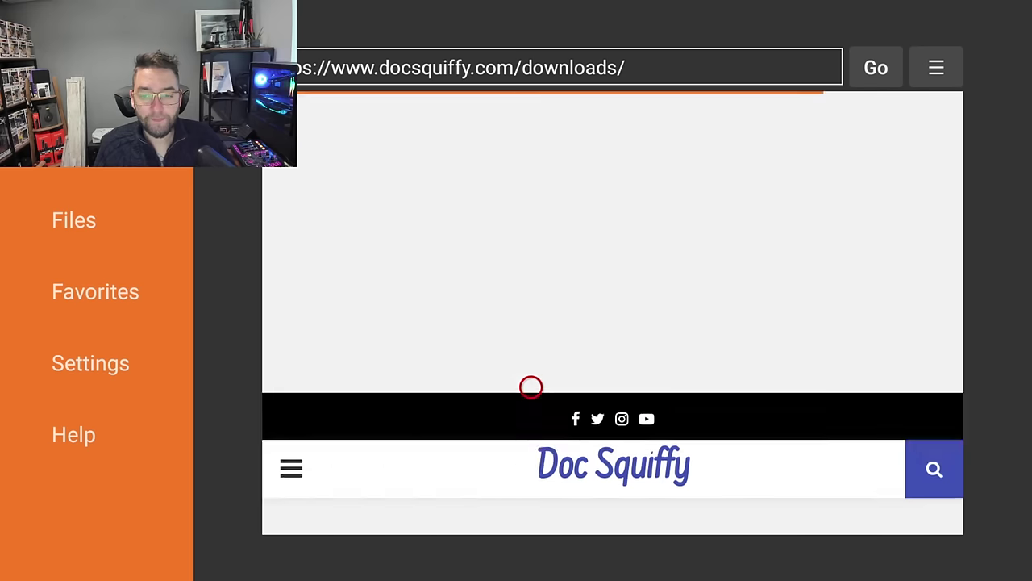
{"action": "scroll", "coordinate": [675, 513], "scroll_direction": "down", "scroll_amount": 10}
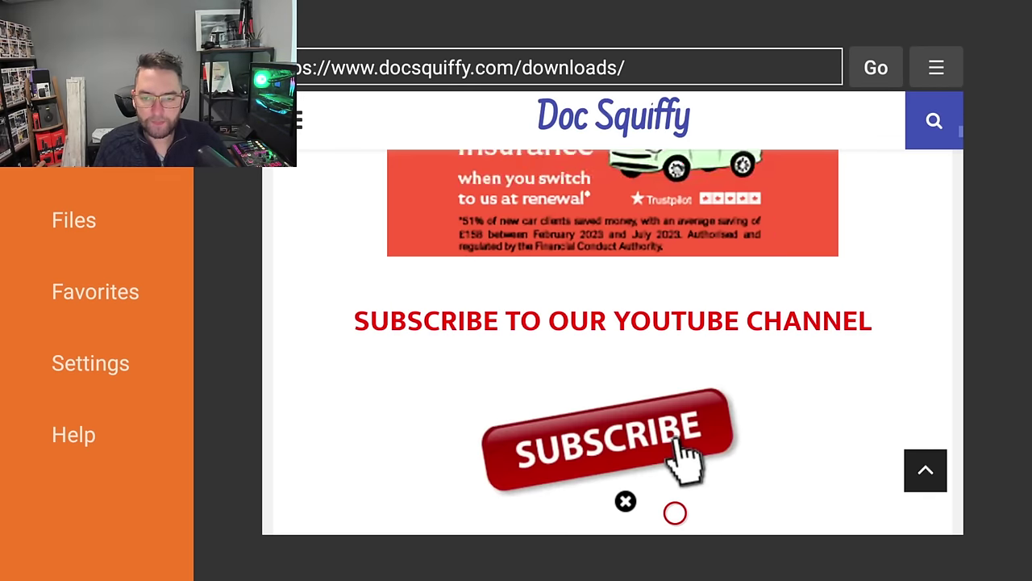
{"action": "scroll", "coordinate": [675, 513], "scroll_direction": "down", "scroll_amount": 10}
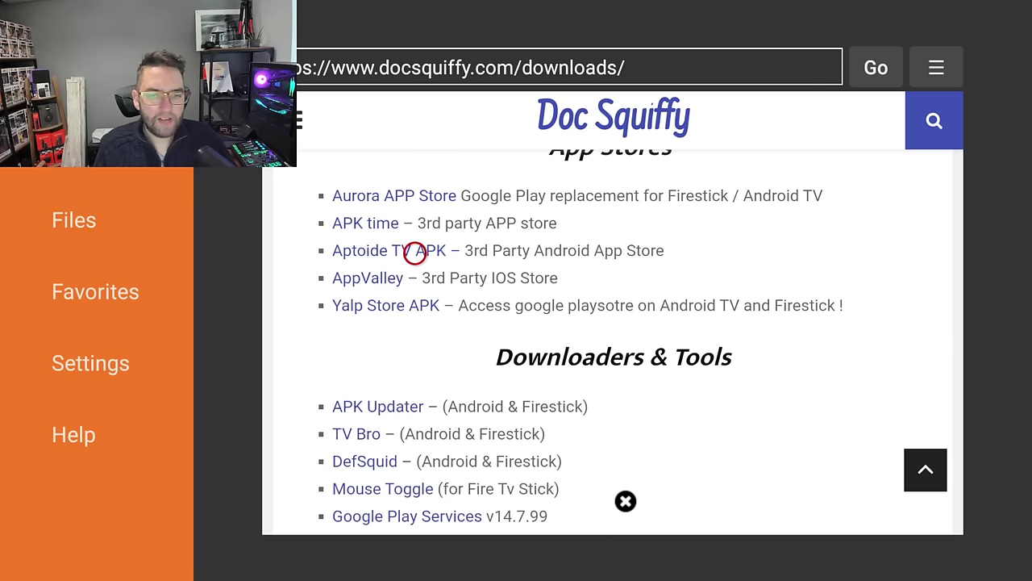
{"action": "left_click", "coordinate": [388, 252]}
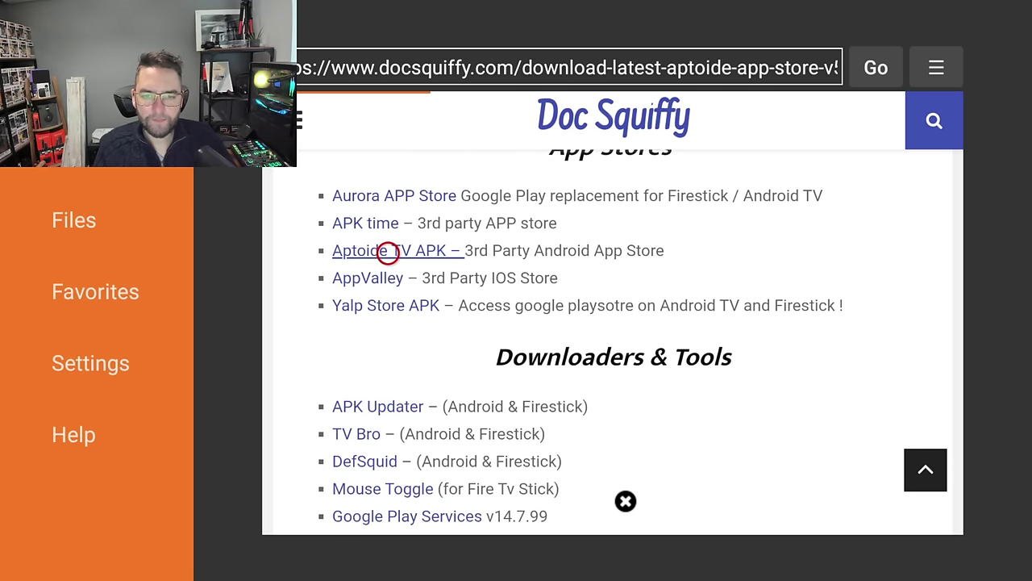
Step: Download aptoidetv.apk to /sdcard/Downloader
{"action": "scroll", "coordinate": [387, 513], "scroll_direction": "down", "scroll_amount": 10}
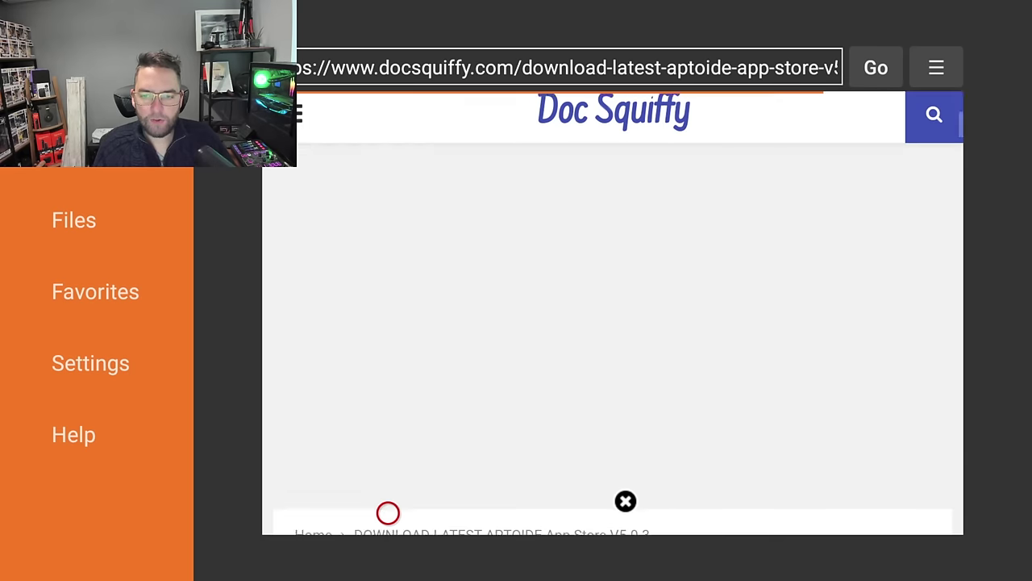
{"action": "scroll", "coordinate": [388, 513], "scroll_direction": "down", "scroll_amount": 5}
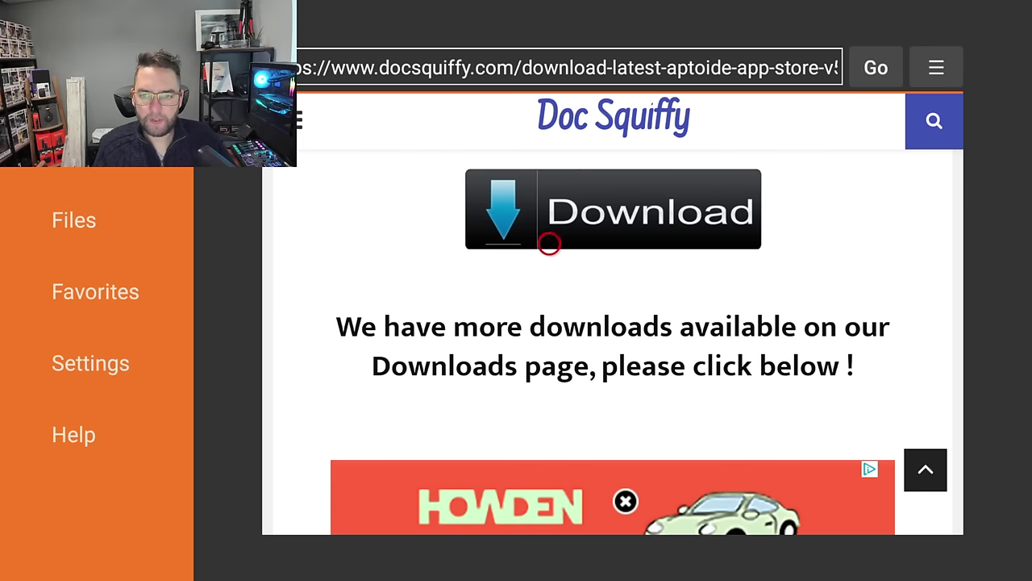
{"action": "left_click", "coordinate": [605, 213]}
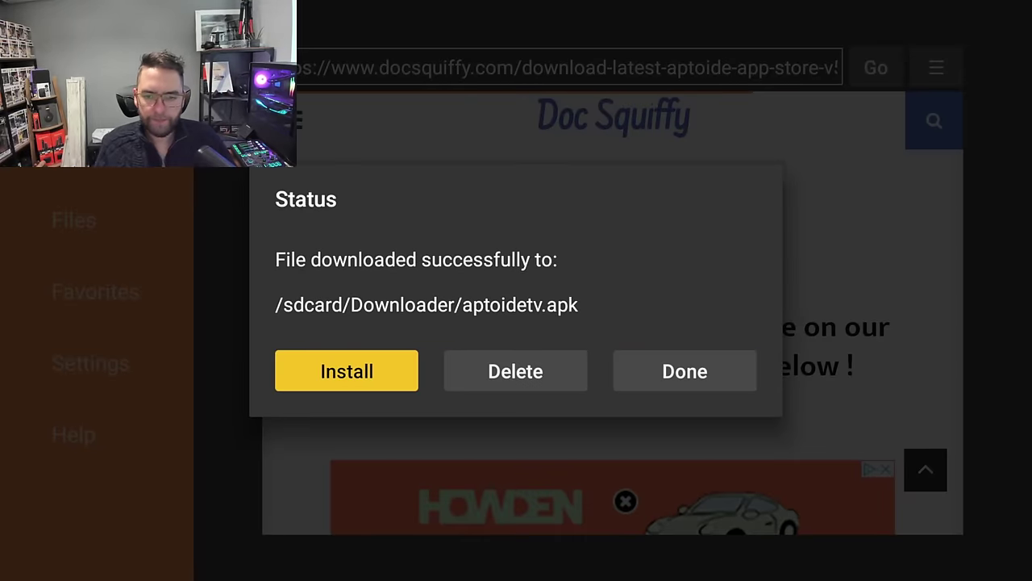
Step: Install Aptoide TV from the downloaded APK and close the installer
{"action": "key", "text": "Return"}
{"action": "key", "text": "Right"}
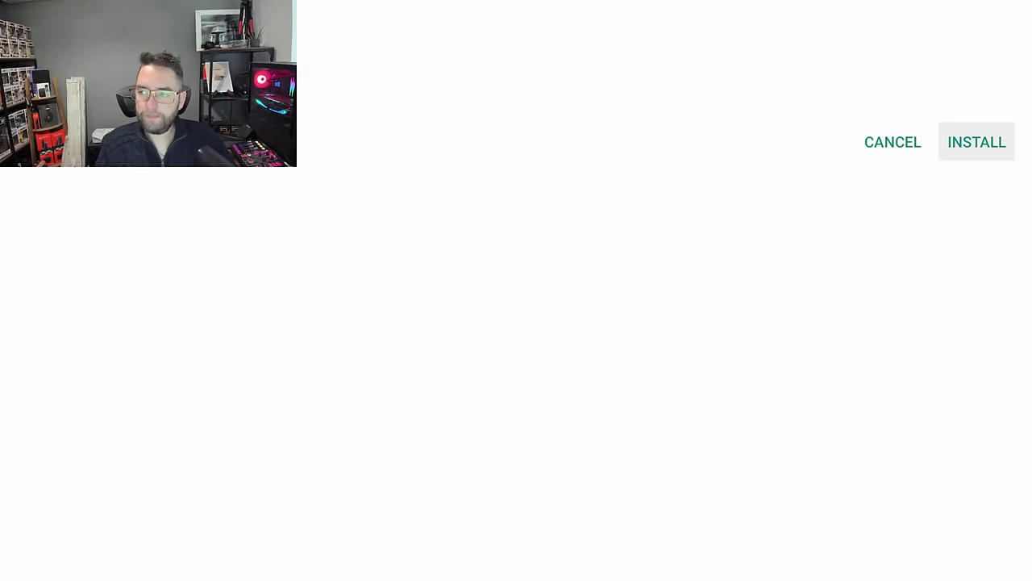
{"action": "key", "text": "Return"}
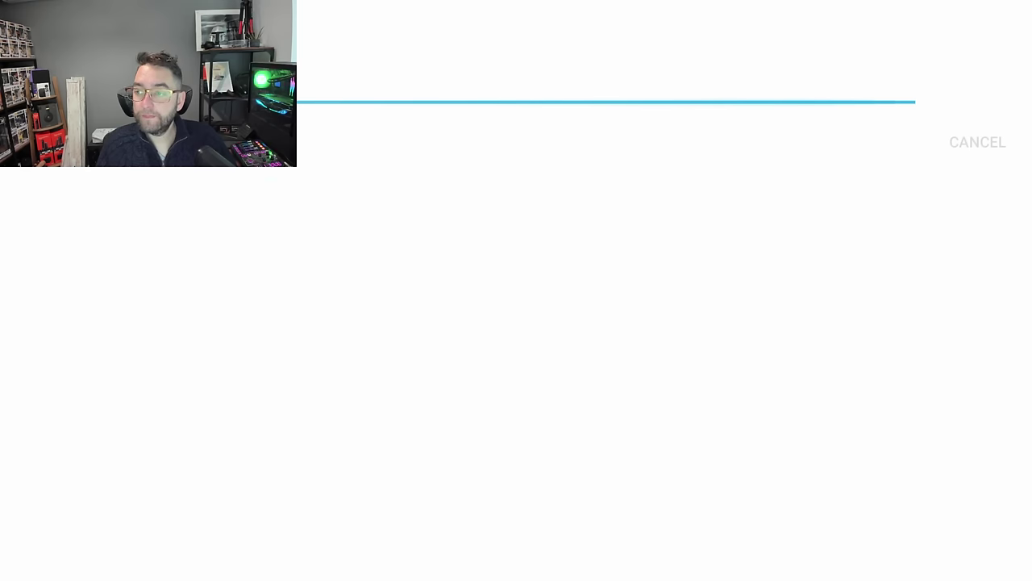
{"action": "key", "text": "Left"}
Step: Delete the downloaded Aptoide TV APK, dismiss the ad and return to the Fire TV home screen
{"action": "key", "text": "Return"}
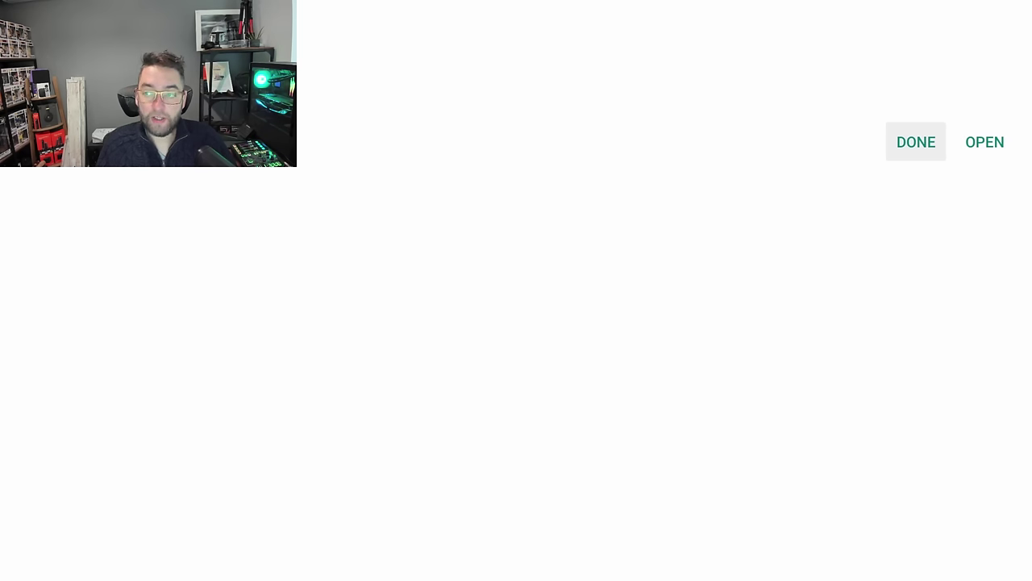
{"action": "key", "text": "Right"}
{"action": "key", "text": "Return"}
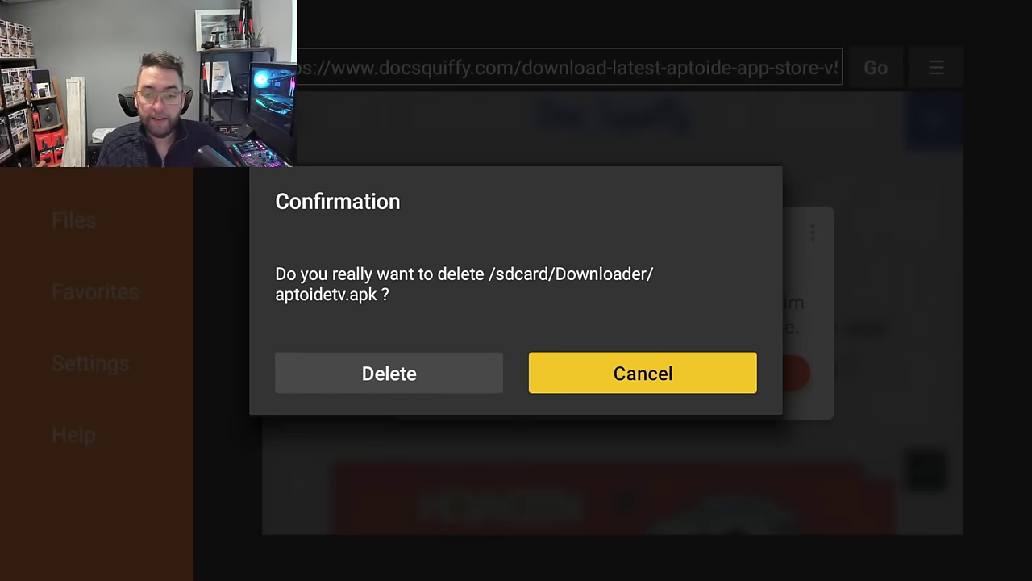
{"action": "key", "text": "Left"}
{"action": "key", "text": "Return"}
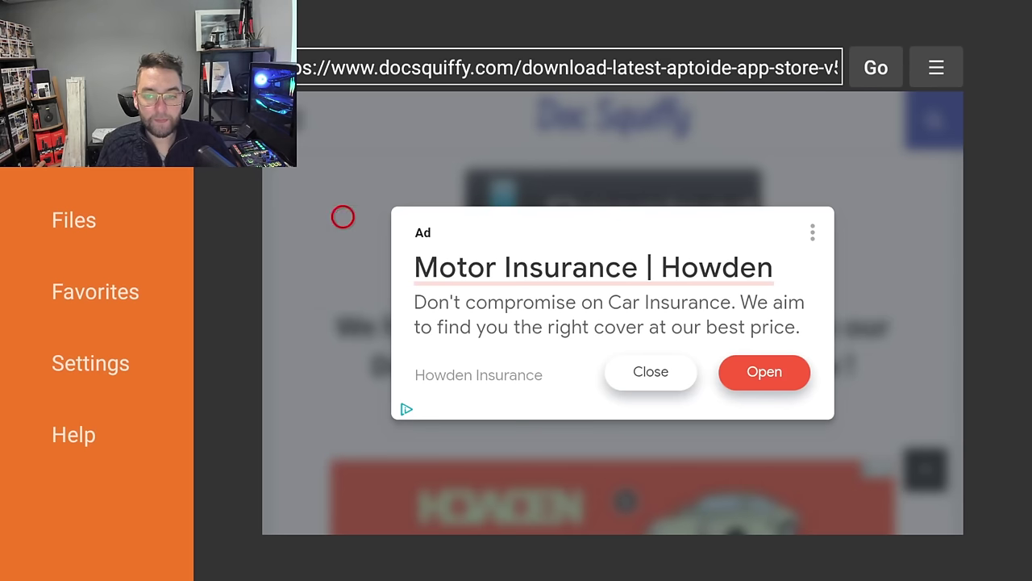
{"action": "key", "text": "Return"}
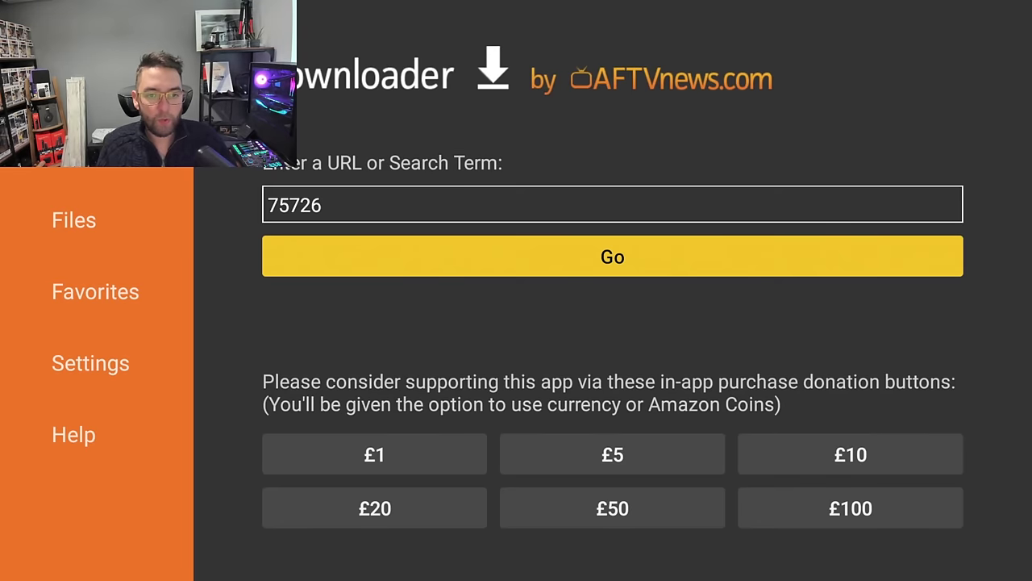
{"action": "key", "text": "Home"}
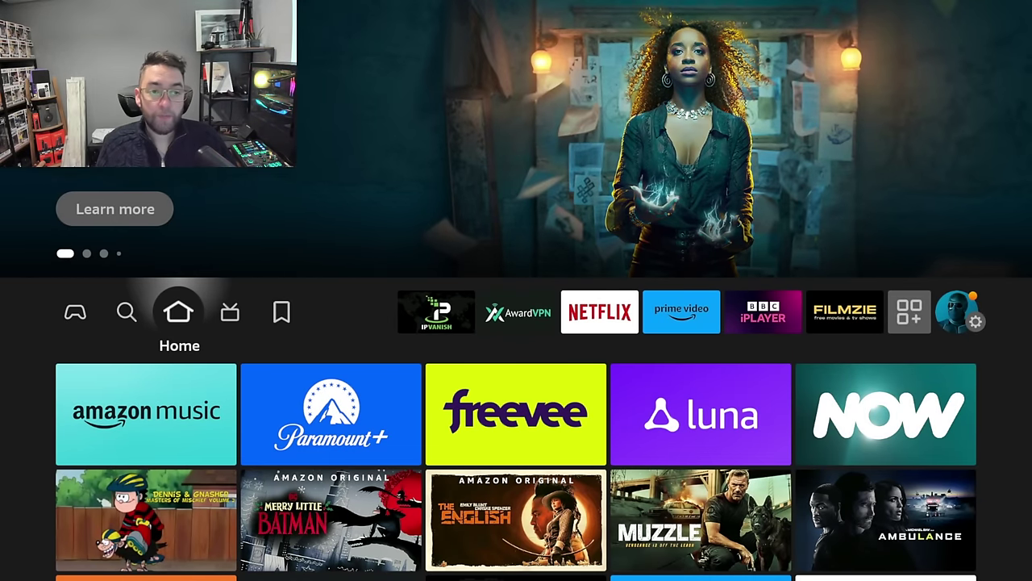
Step: Launch Aptoide TV from Your Apps & Channels to reach its version 5.1.2 update notice
{"action": "key", "text": "Right"}
{"action": "key", "text": "Right"}
{"action": "key", "text": "Right"}
{"action": "key", "text": "Right"}
{"action": "key", "text": "Right"}
{"action": "key", "text": "Right"}
{"action": "key", "text": "Right"}
{"action": "key", "text": "Right"}
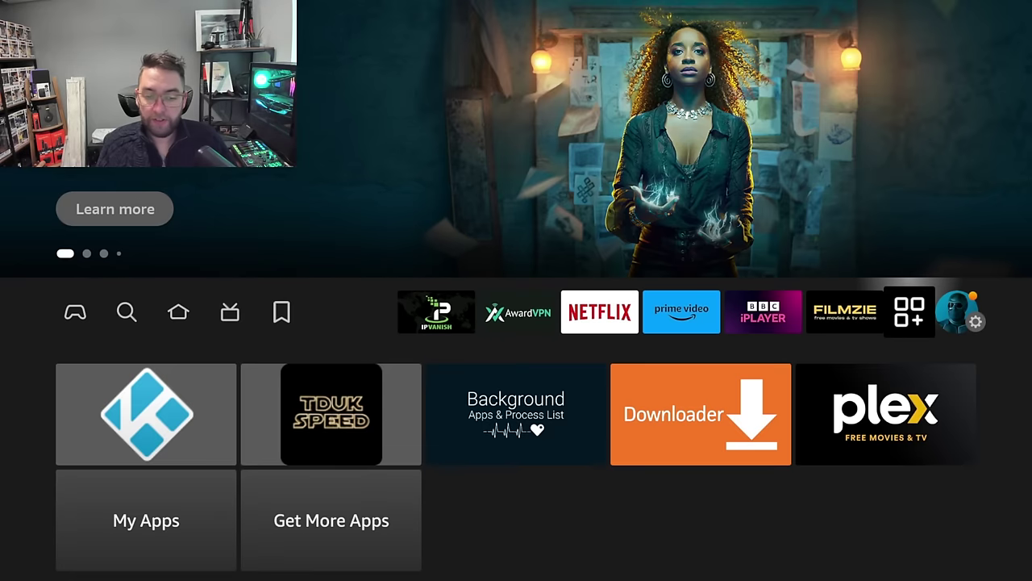
{"action": "key", "text": "Down"}
{"action": "key", "text": "Down"}
{"action": "key", "text": "Return"}
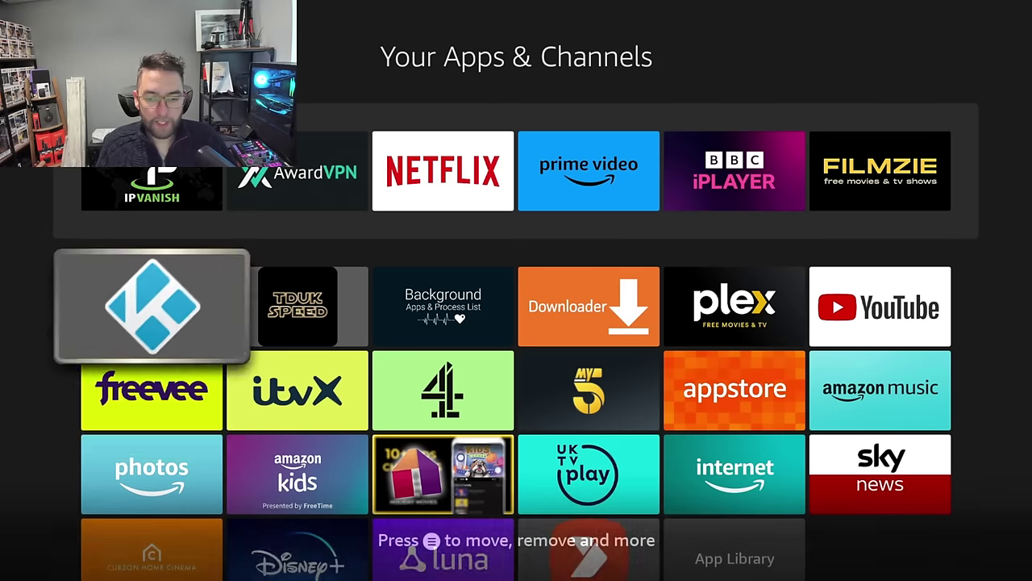
{"action": "key", "text": "Down"}
{"action": "key", "text": "Down"}
{"action": "key", "text": "Down"}
{"action": "key", "text": "Right"}
{"action": "key", "text": "Right"}
{"action": "key", "text": "Right"}
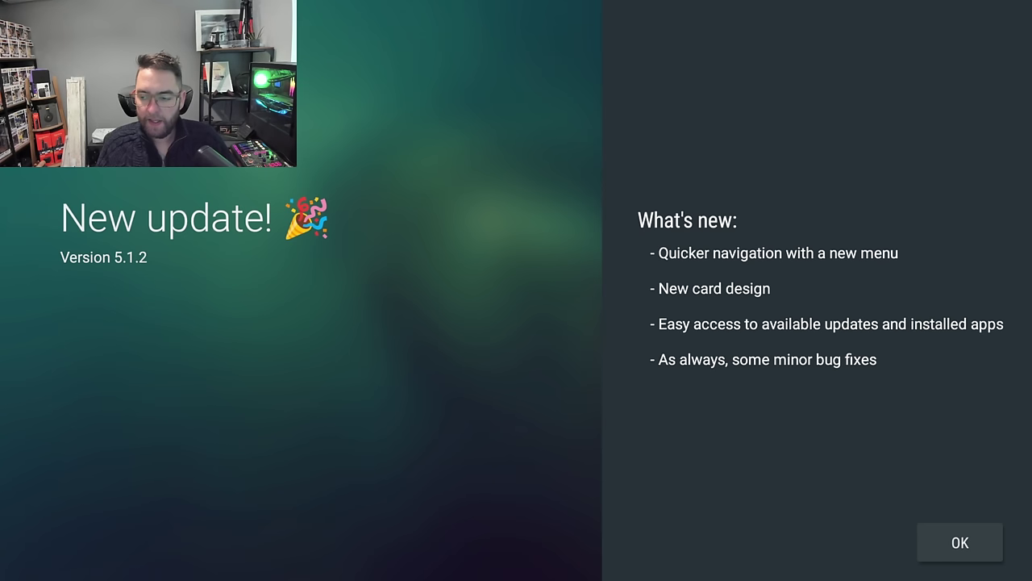
Step: Dismiss the update notice, allow file and media access, and browse the installed apps
{"action": "key", "text": "Return"}
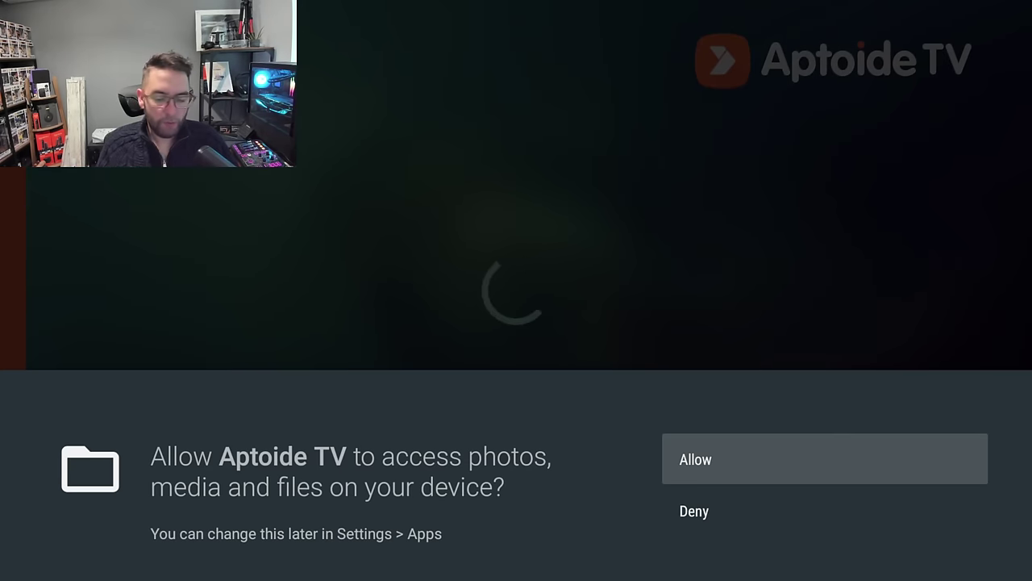
{"action": "key", "text": "Return"}
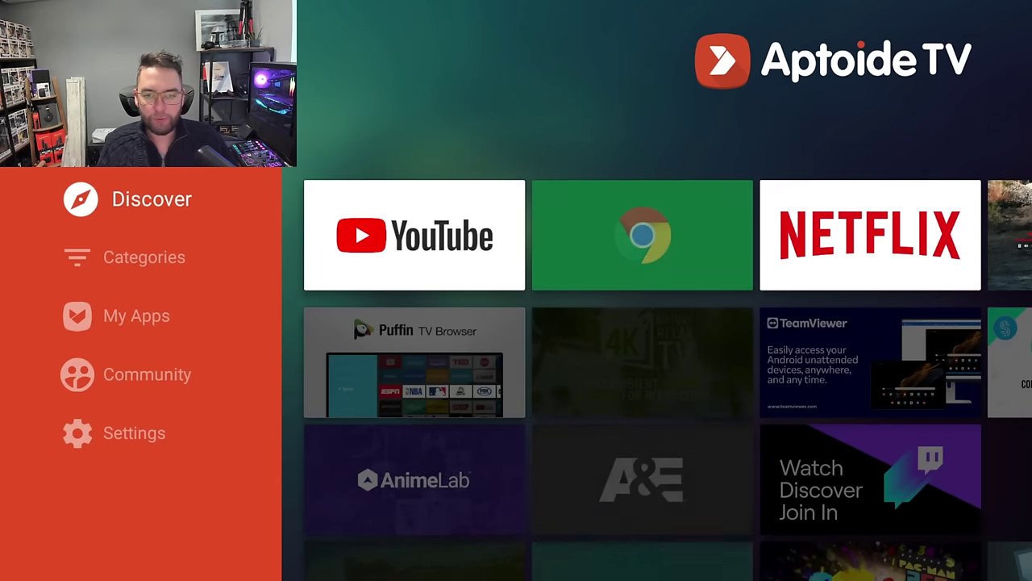
{"action": "key", "text": "Down"}
{"action": "key", "text": "Down"}
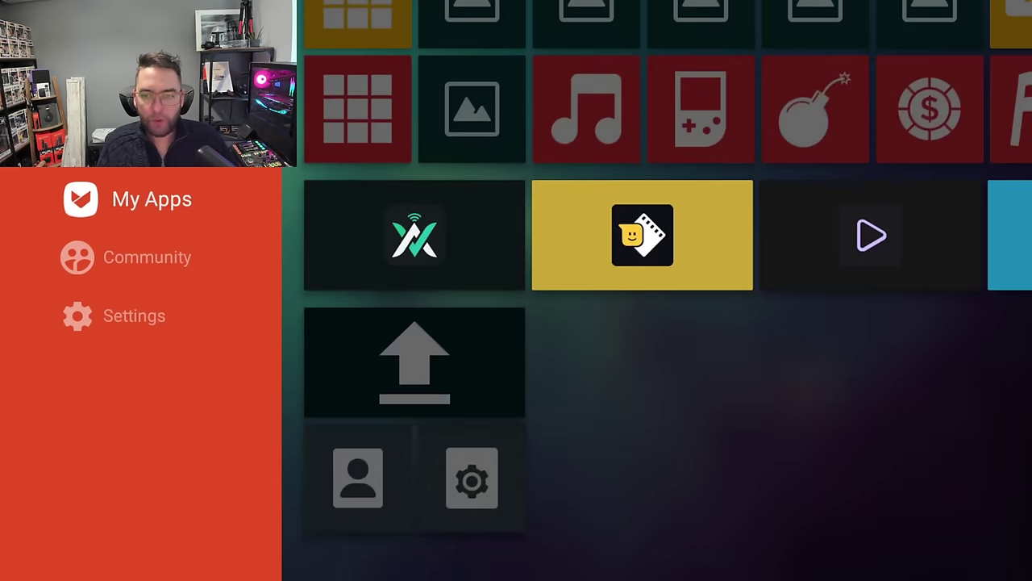
{"action": "key", "text": "Right"}
{"action": "key", "text": "Right"}
{"action": "key", "text": "Right"}
{"action": "key", "text": "Right"}
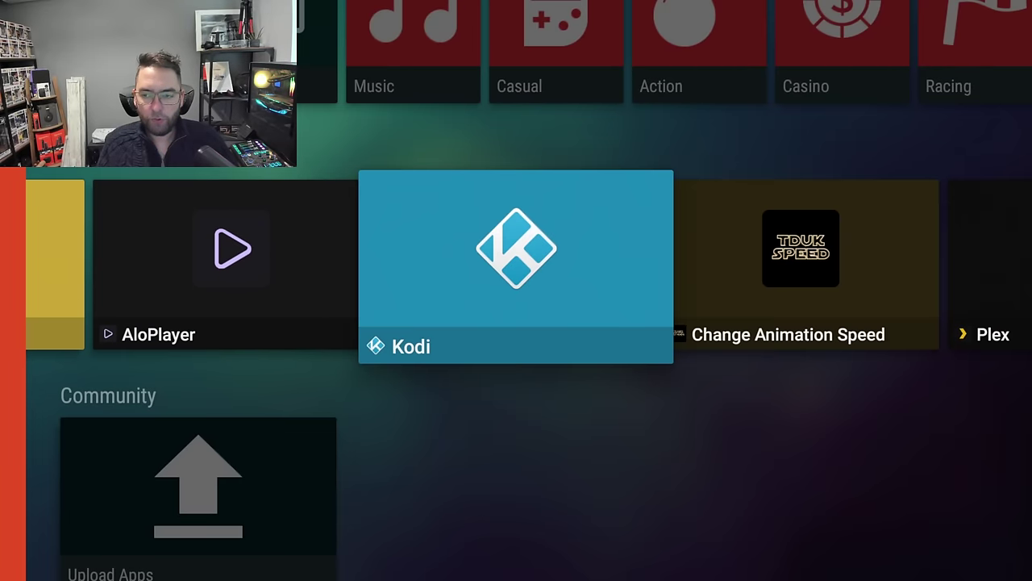
{"action": "key", "text": "Right"}
{"action": "key", "text": "Right"}
{"action": "key", "text": "Right"}
{"action": "key", "text": "Right"}
{"action": "key", "text": "Left"}
{"action": "key", "text": "Left"}
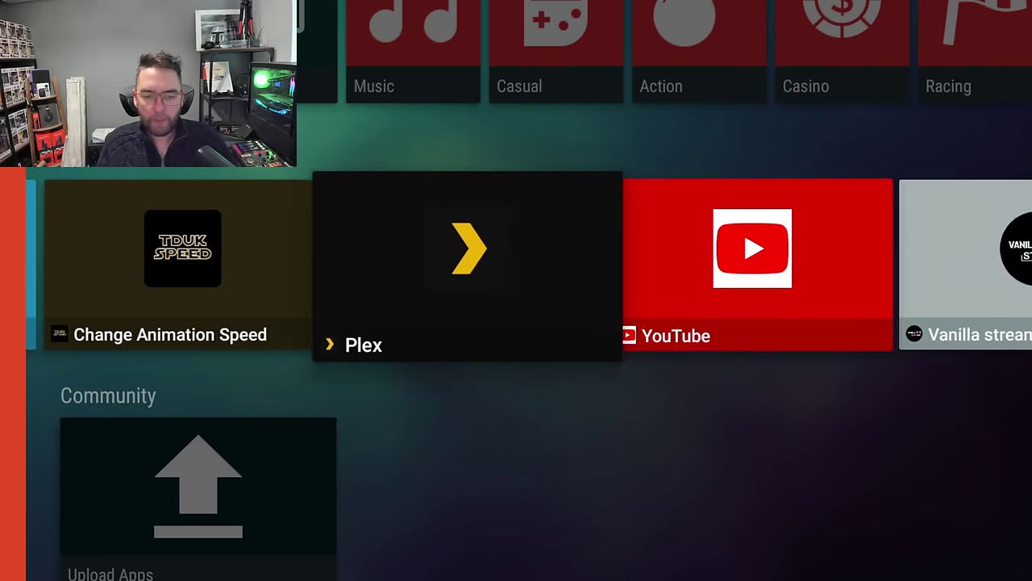
{"action": "key", "text": "Left"}
{"action": "key", "text": "Left"}
{"action": "key", "text": "Left"}
{"action": "key", "text": "Left"}
{"action": "key", "text": "Left"}
{"action": "key", "text": "Left"}
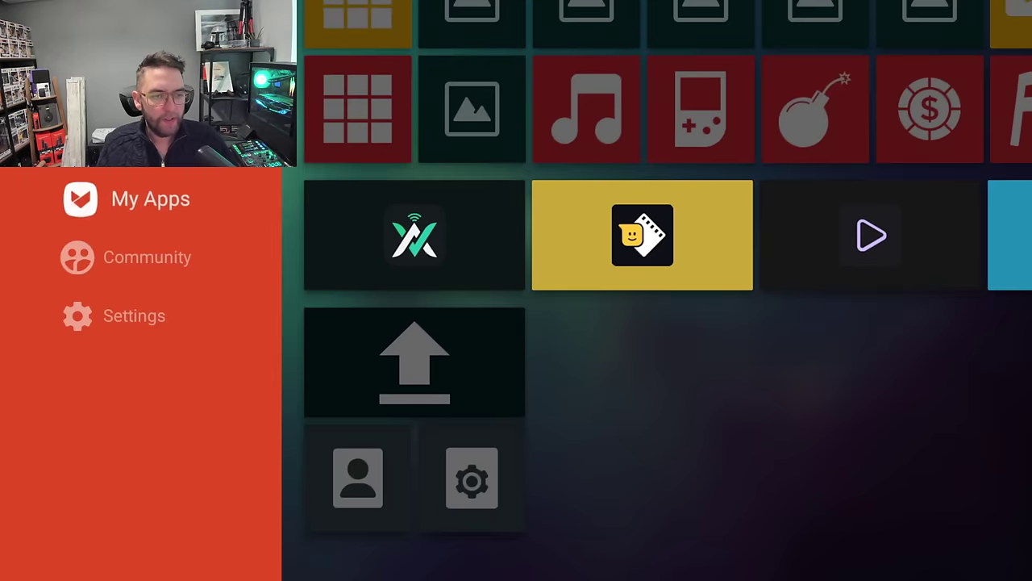
Step: Look over the account, Settings and Upload Apps options in Aptoide TV
{"action": "key", "text": "Down"}
{"action": "key", "text": "Down"}
{"action": "key", "text": "Right"}
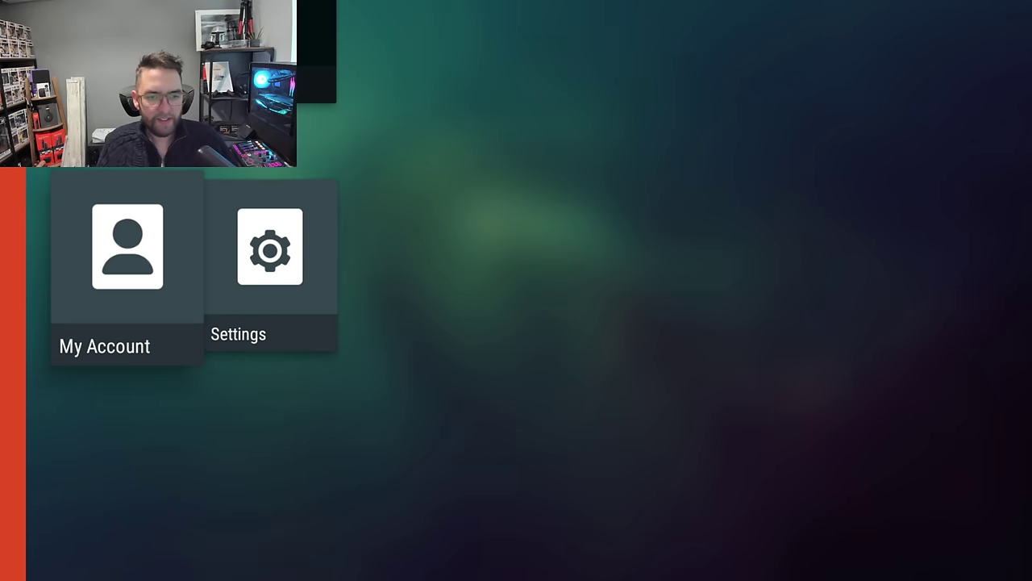
{"action": "key", "text": "Right"}
{"action": "key", "text": "Left"}
{"action": "key", "text": "Left"}
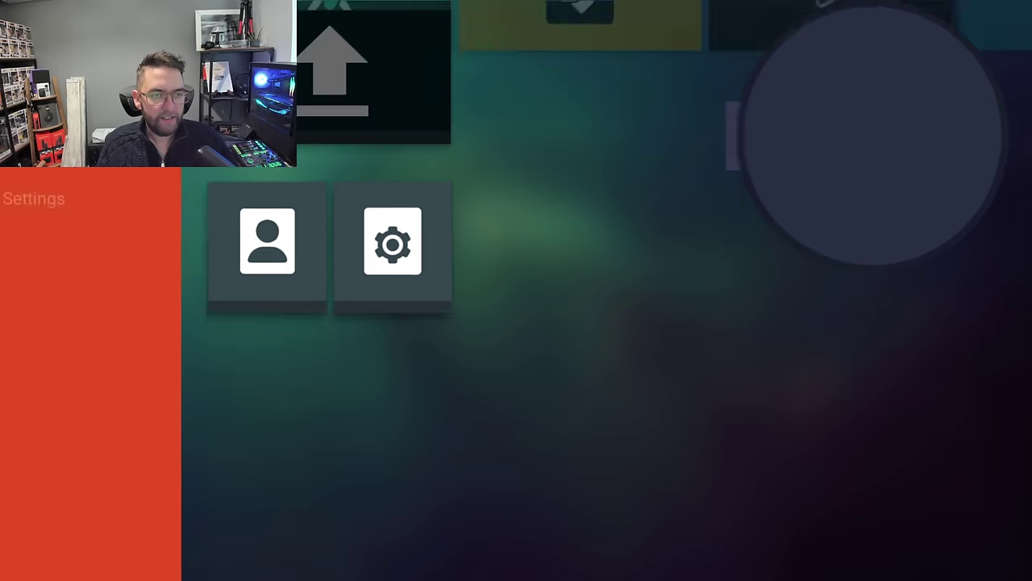
{"action": "key", "text": "Right"}
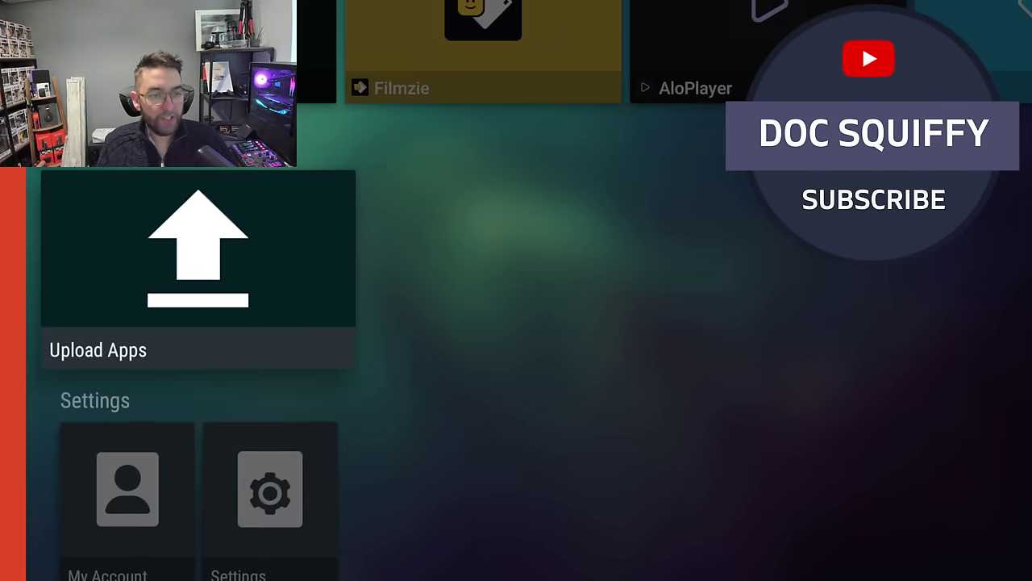
{"action": "key", "text": "Left"}
Step: Return to the Discover featured apps and open app search
{"action": "key", "text": "Up"}
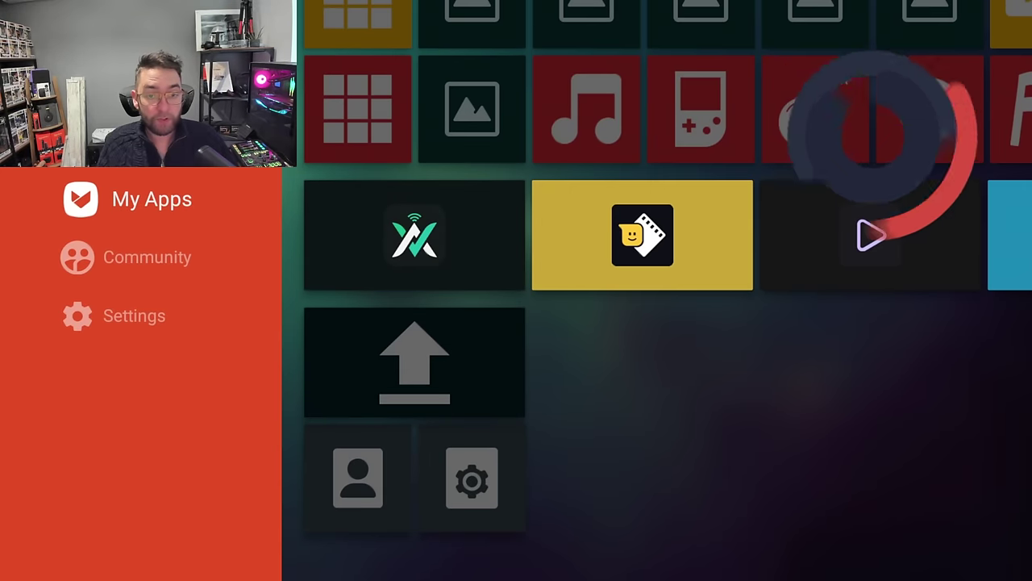
{"action": "key", "text": "Up"}
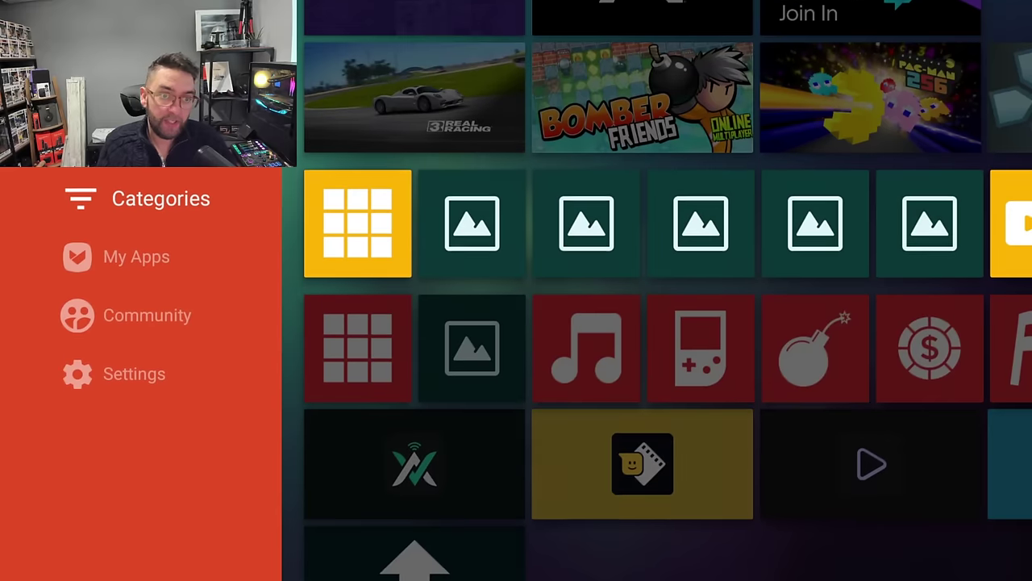
{"action": "key", "text": "Up"}
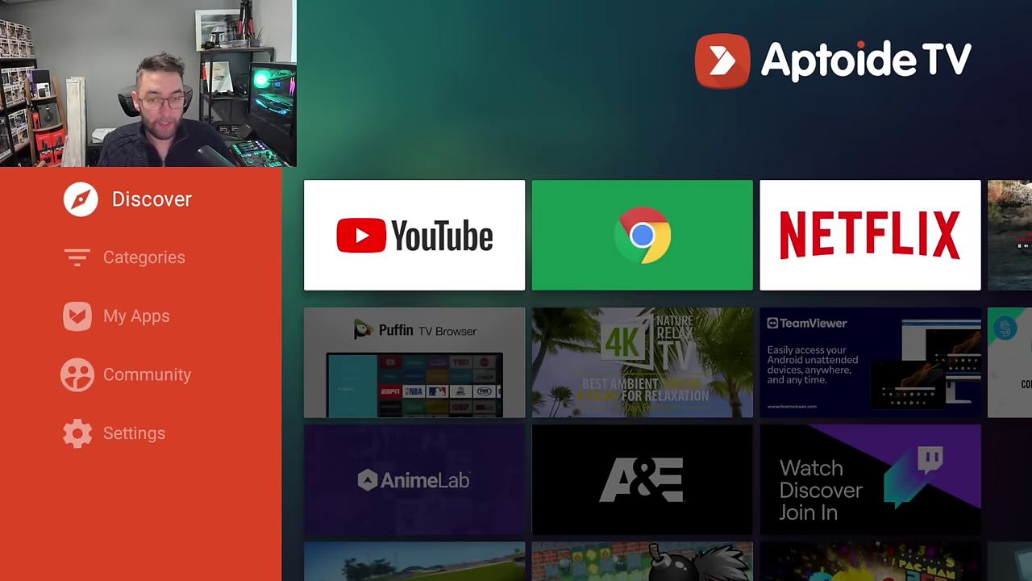
{"action": "key", "text": "Right"}
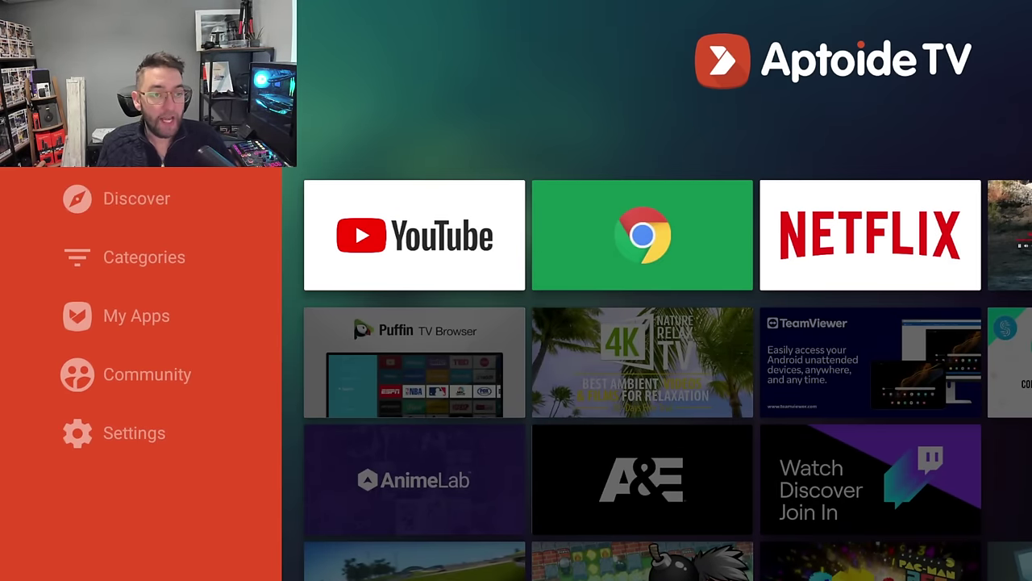
{"action": "key", "text": "Return"}
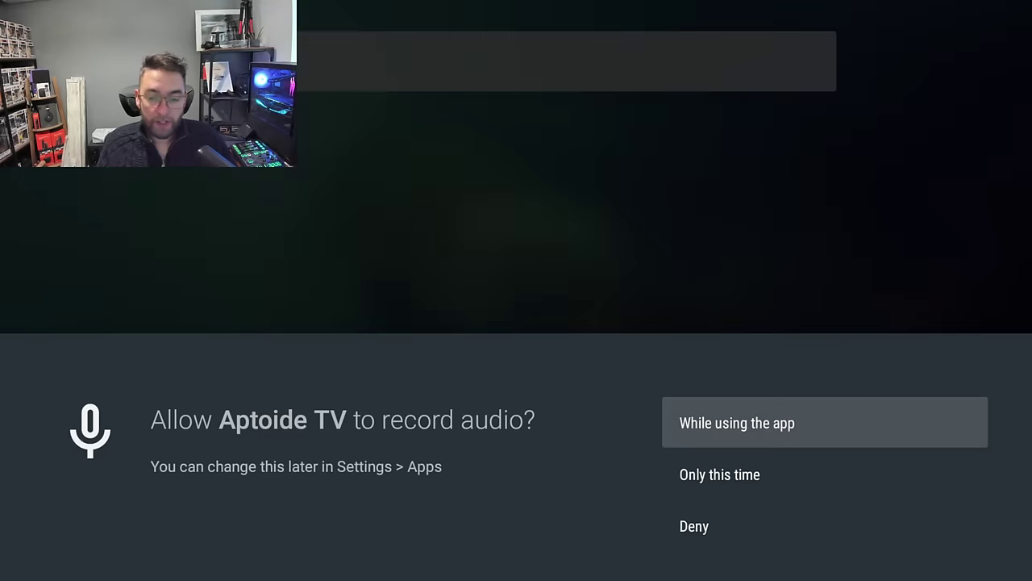
Step: Allow audio recording, then search Aptoide TV for 'mxplayer'
{"action": "key", "text": "Return"}
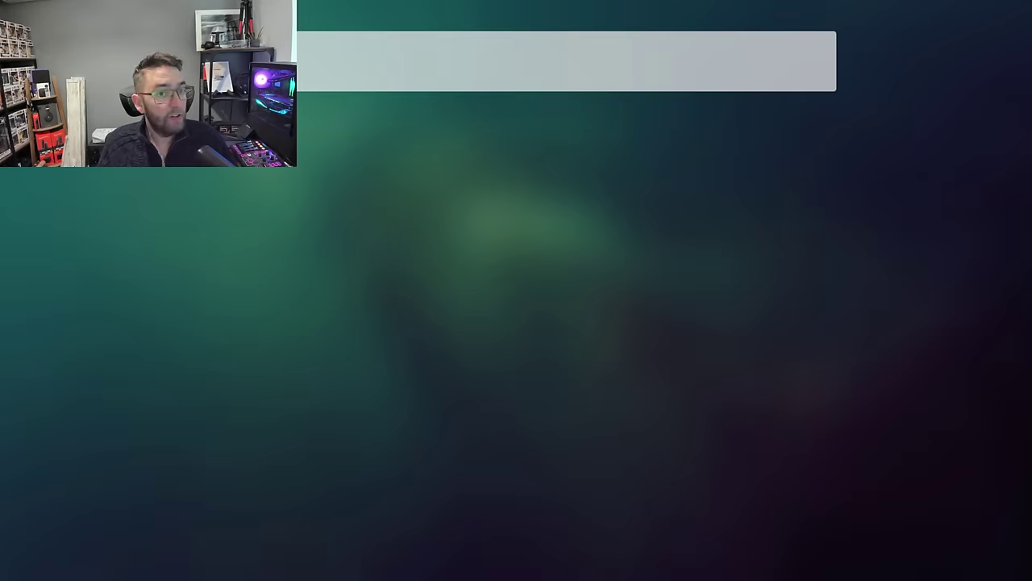
{"action": "key", "text": "Right"}
{"action": "key", "text": "Right"}
{"action": "key", "text": "Right"}
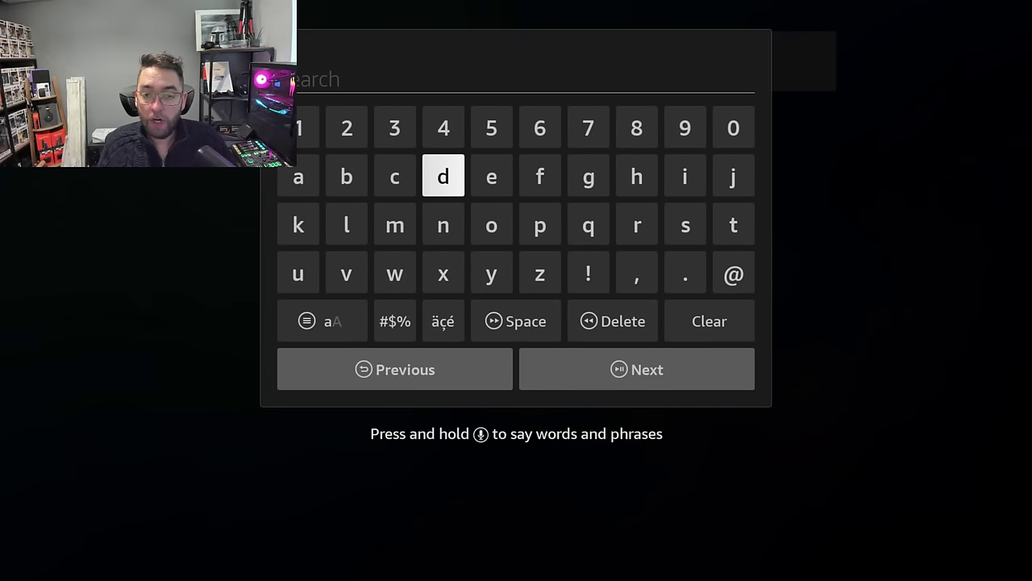
{"action": "key", "text": "Down"}
{"action": "key", "text": "Left"}
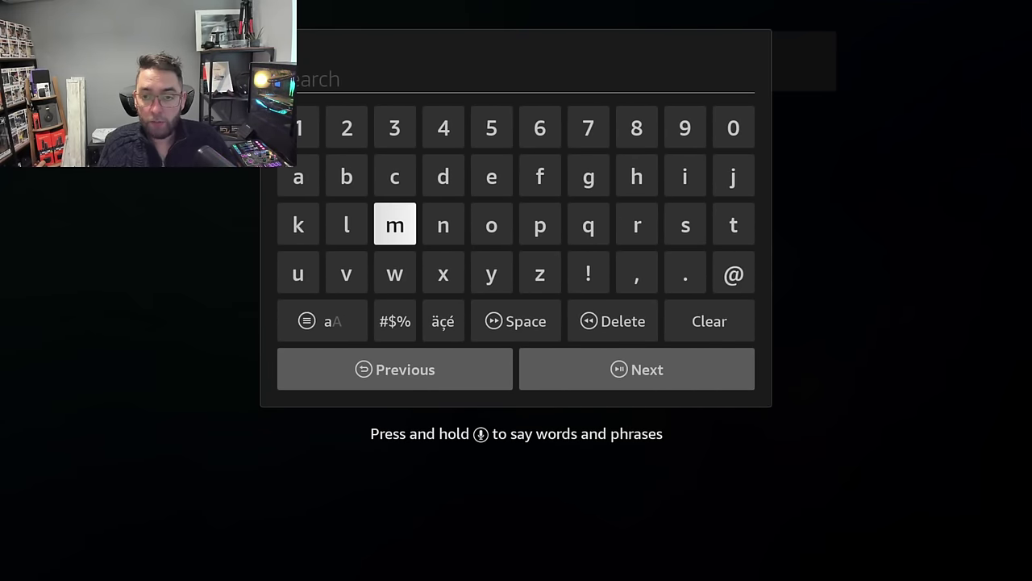
{"action": "key", "text": "Return"}
{"action": "key", "text": "Down"}
{"action": "key", "text": "Right"}
{"action": "key", "text": "Return"}
{"action": "key", "text": "Up"}
{"action": "key", "text": "Right"}
{"action": "key", "text": "Right"}
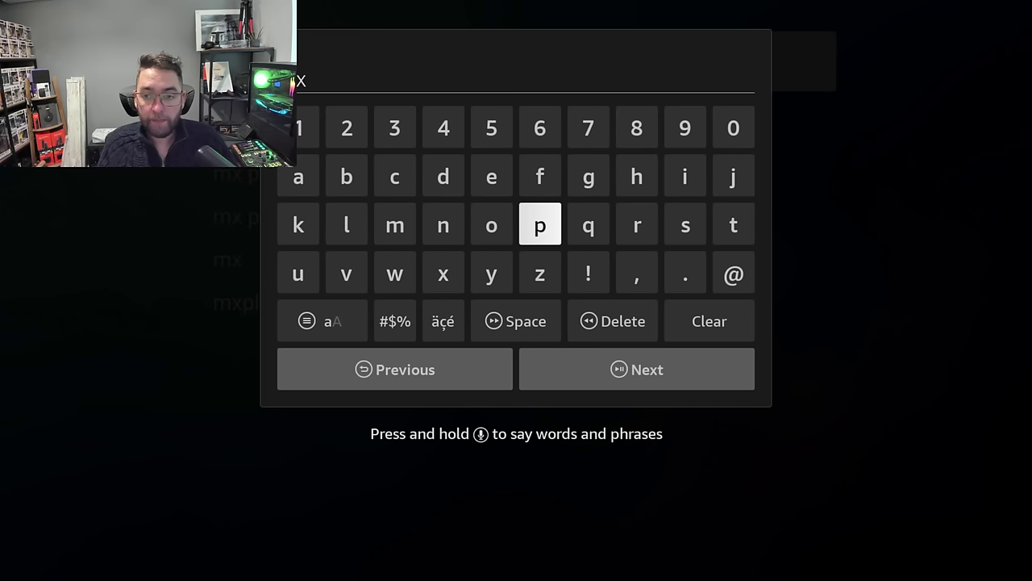
{"action": "key", "text": "Return"}
{"action": "key", "text": "Right"}
{"action": "key", "text": "Right"}
{"action": "key", "text": "Down"}
{"action": "key", "text": "Down"}
{"action": "key", "text": "Return"}
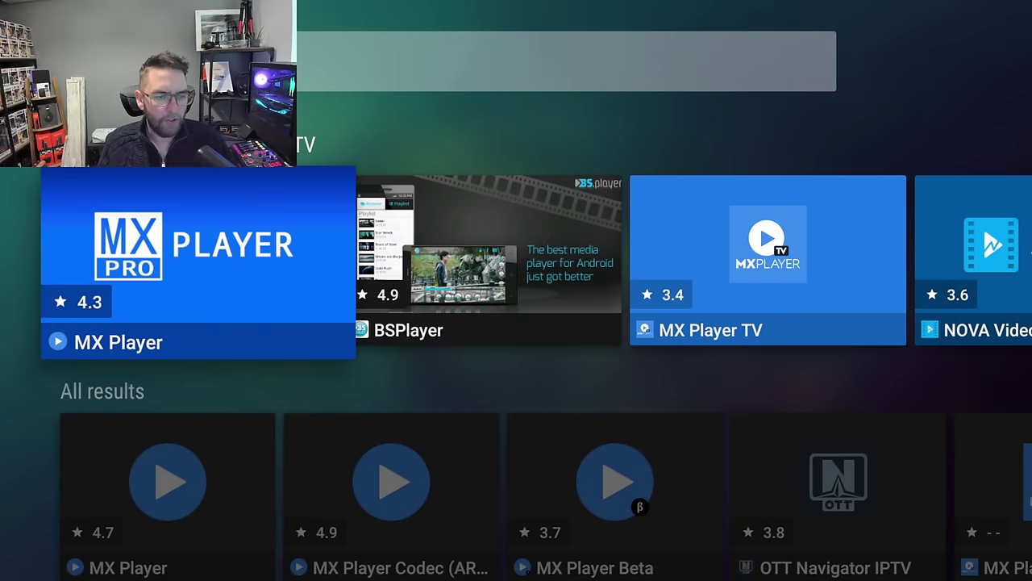
Step: Browse the mxplayer results toward MX Player TV and back to MX Player
{"action": "key", "text": "Right"}
{"action": "key", "text": "Right"}
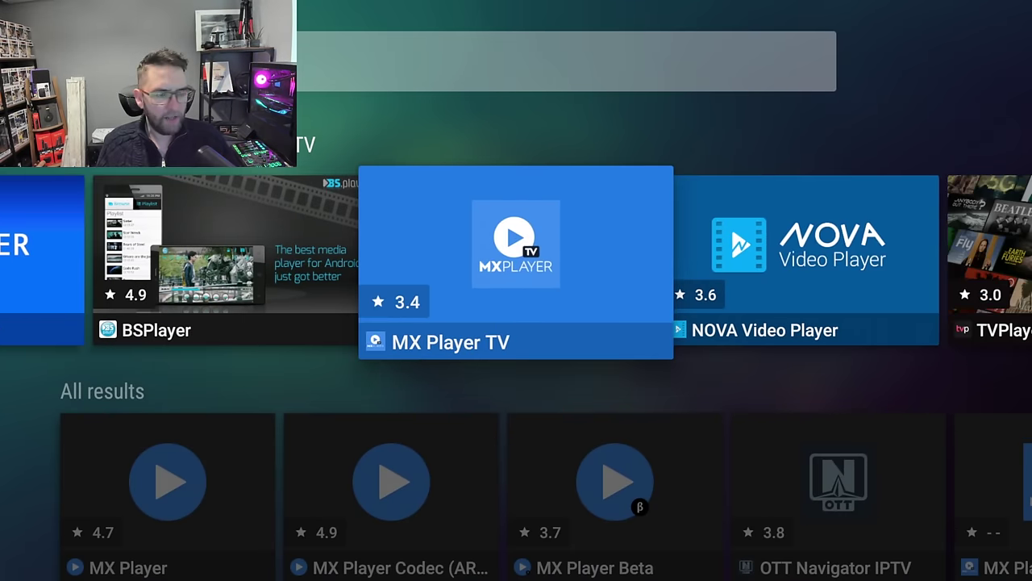
{"action": "key", "text": "Right"}
{"action": "key", "text": "Right"}
{"action": "key", "text": "Right"}
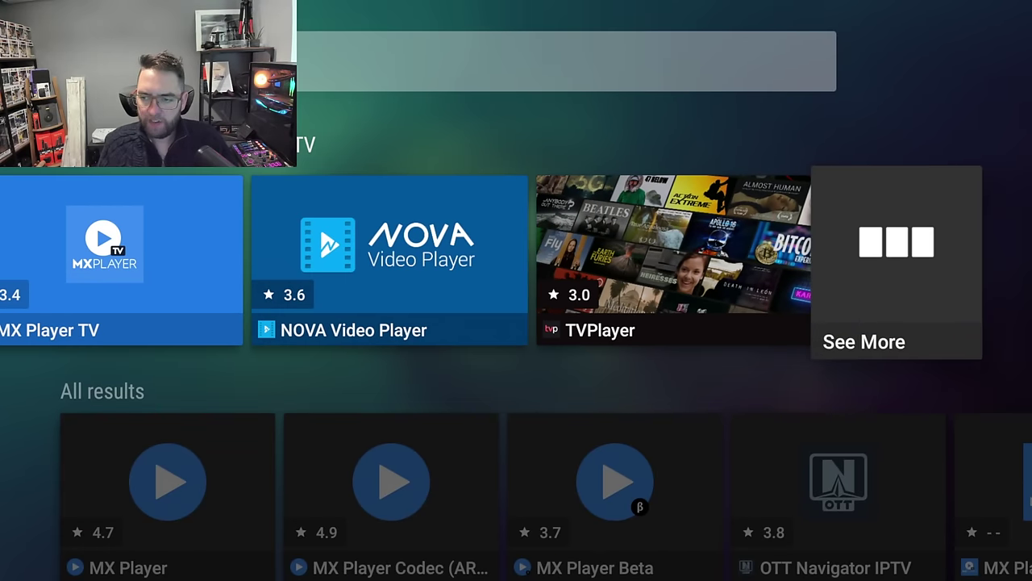
{"action": "key", "text": "Escape"}
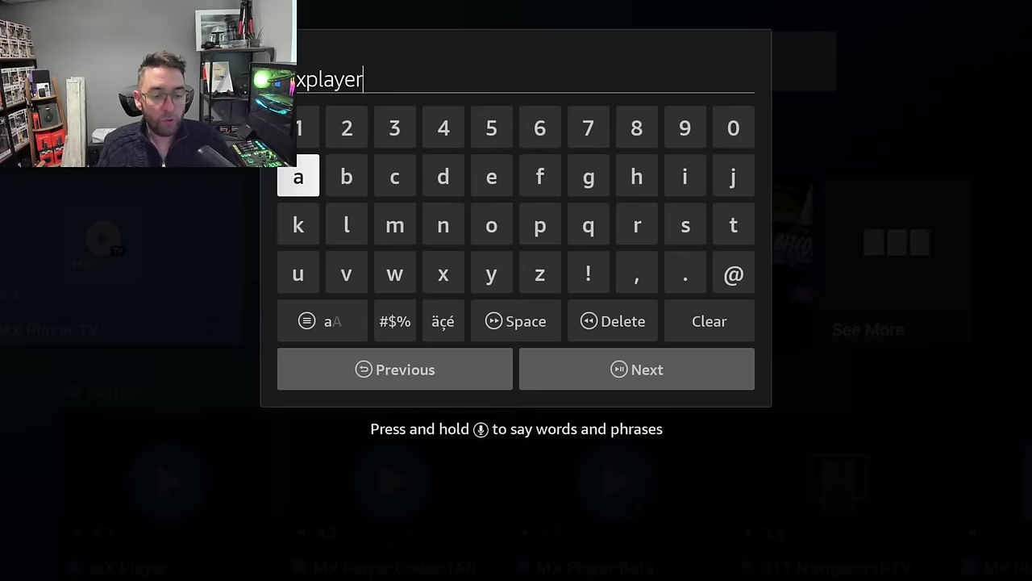
{"action": "key", "text": "Escape"}
{"action": "key", "text": "Left"}
{"action": "key", "text": "Left"}
{"action": "key", "text": "Left"}
{"action": "key", "text": "Left"}
{"action": "key", "text": "Left"}
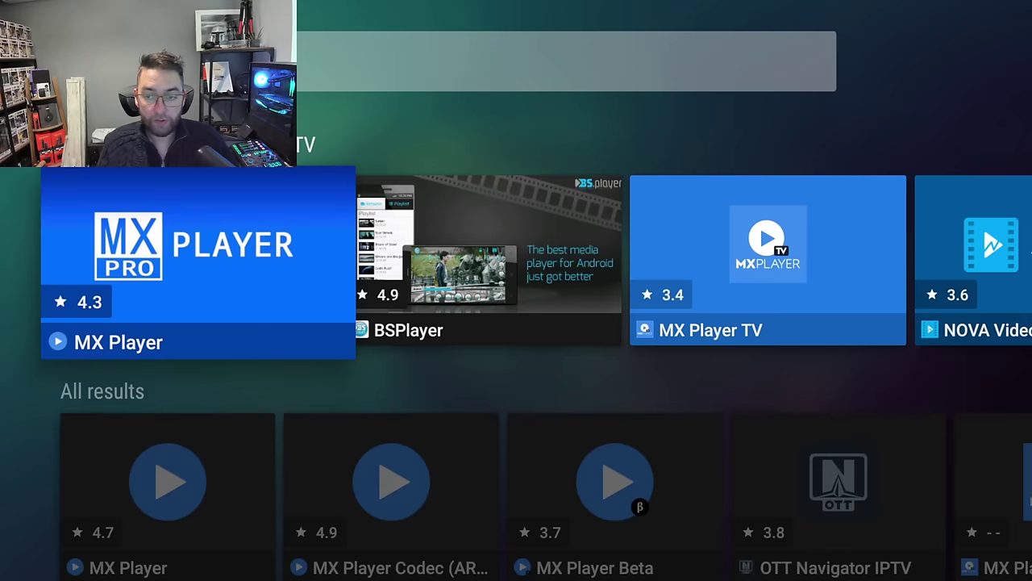
Step: Open the MX Player TV details page and start installing it
{"action": "key", "text": "Right"}
{"action": "key", "text": "Return"}
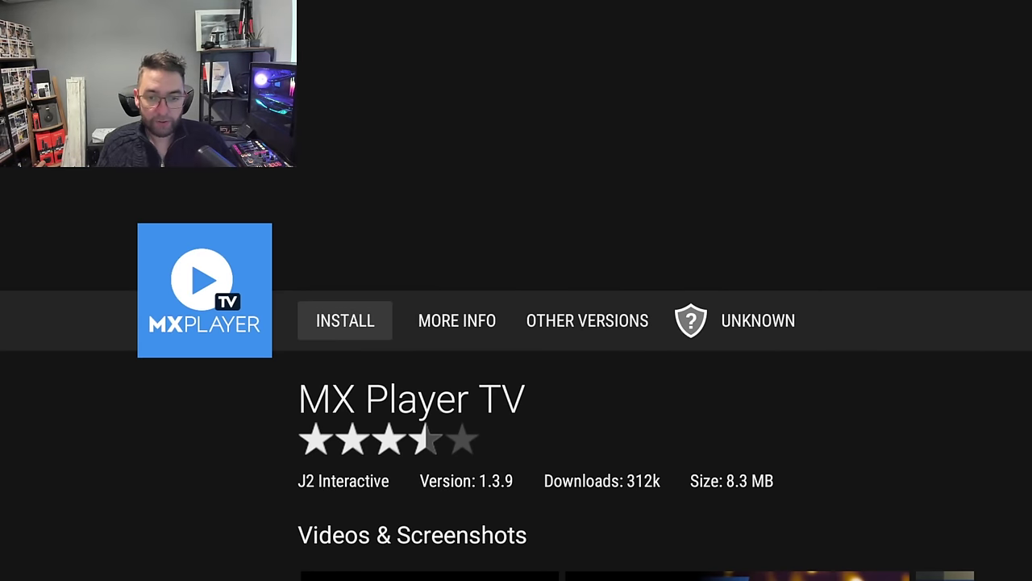
{"action": "key", "text": "Return"}
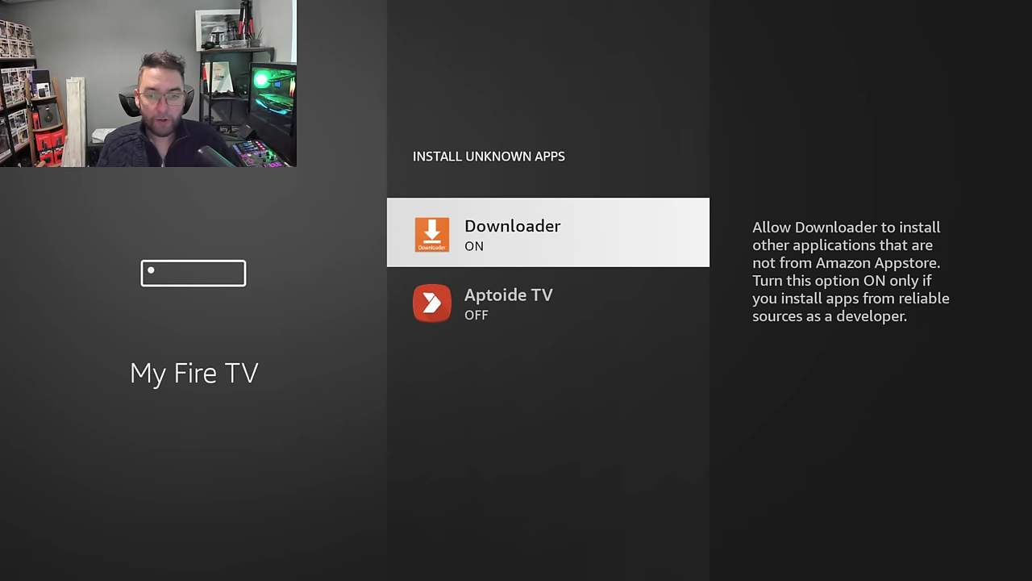
Step: Allow Aptoide TV to install unknown apps, then return to Aptoide TV's home screen
{"action": "key", "text": "Down"}
{"action": "key", "text": "Return"}
{"action": "key", "text": "Escape"}
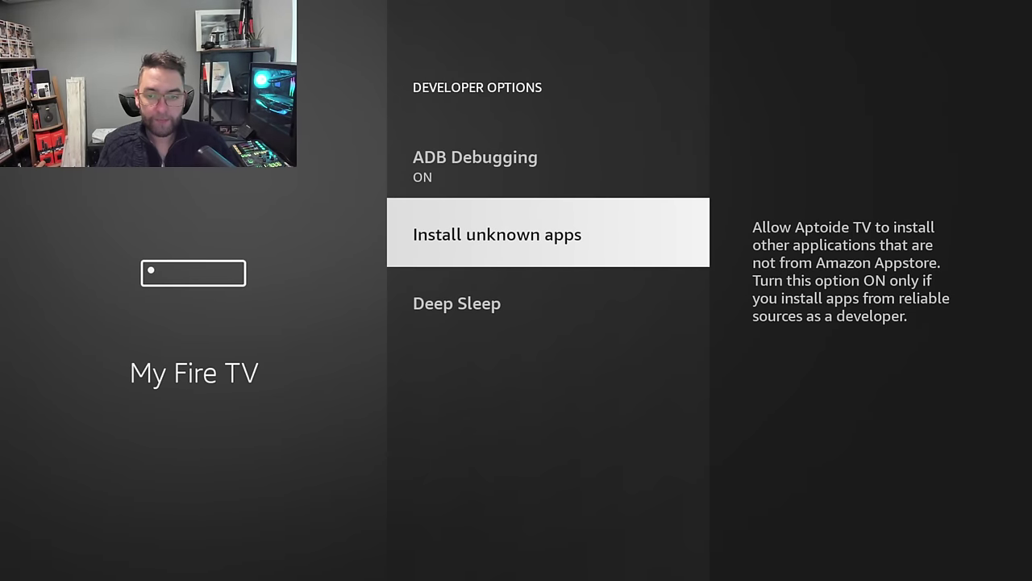
{"action": "key", "text": "Escape"}
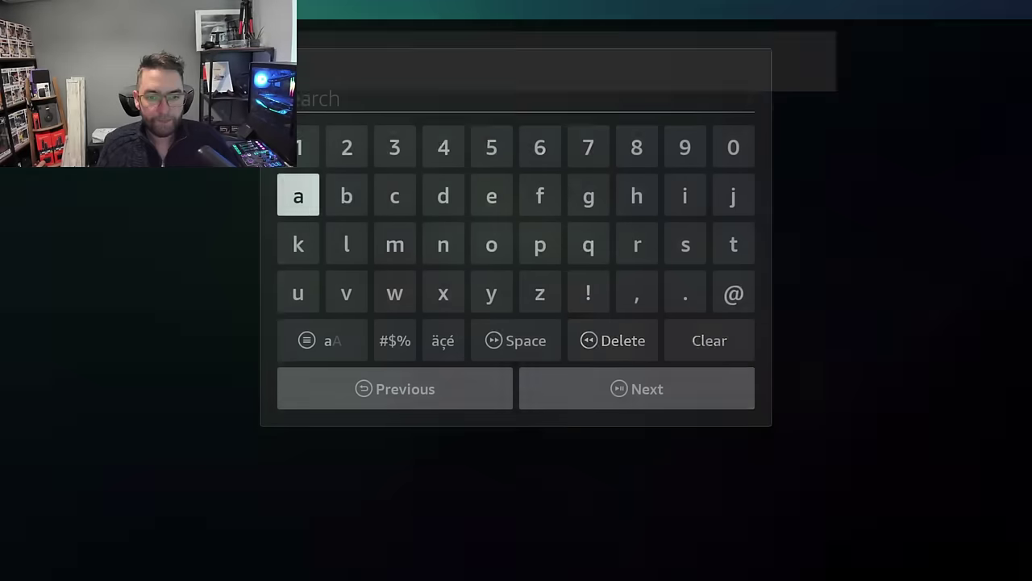
{"action": "key", "text": "Escape"}
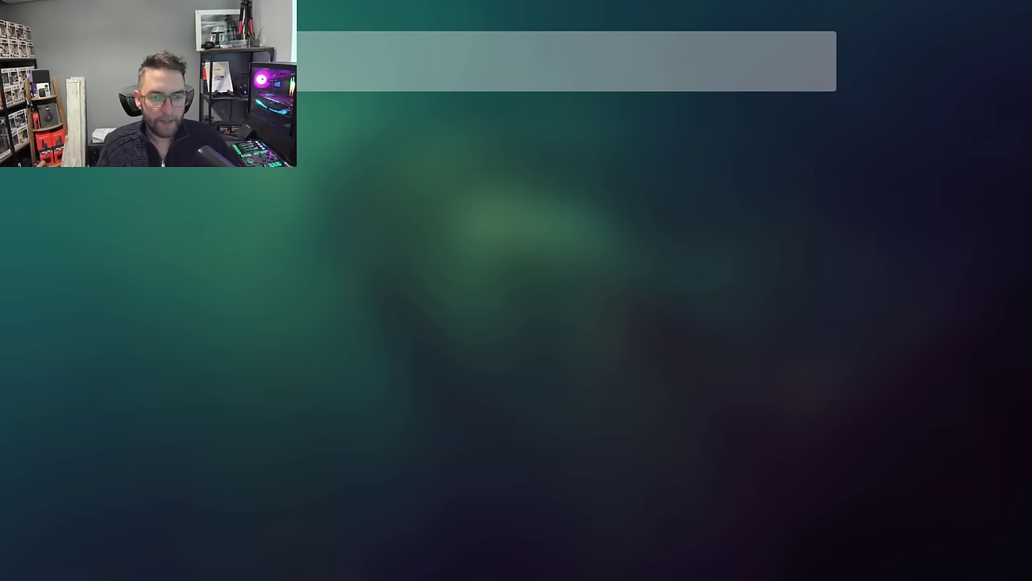
{"action": "key", "text": "Escape"}
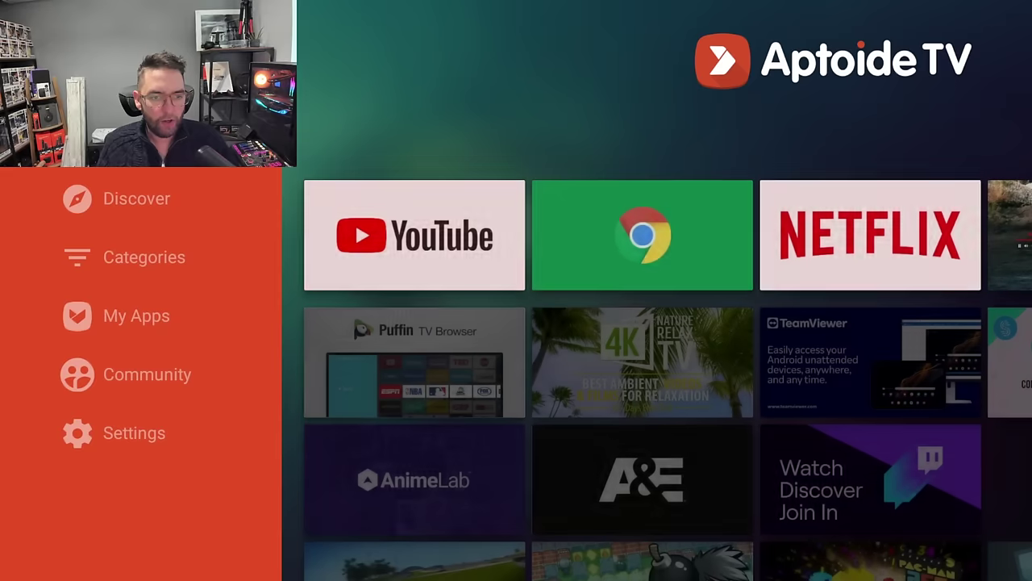
Step: Install Chrome from its featured tile in Aptoide TV and close the finished install dialog
{"action": "key", "text": "Right"}
{"action": "key", "text": "Right"}
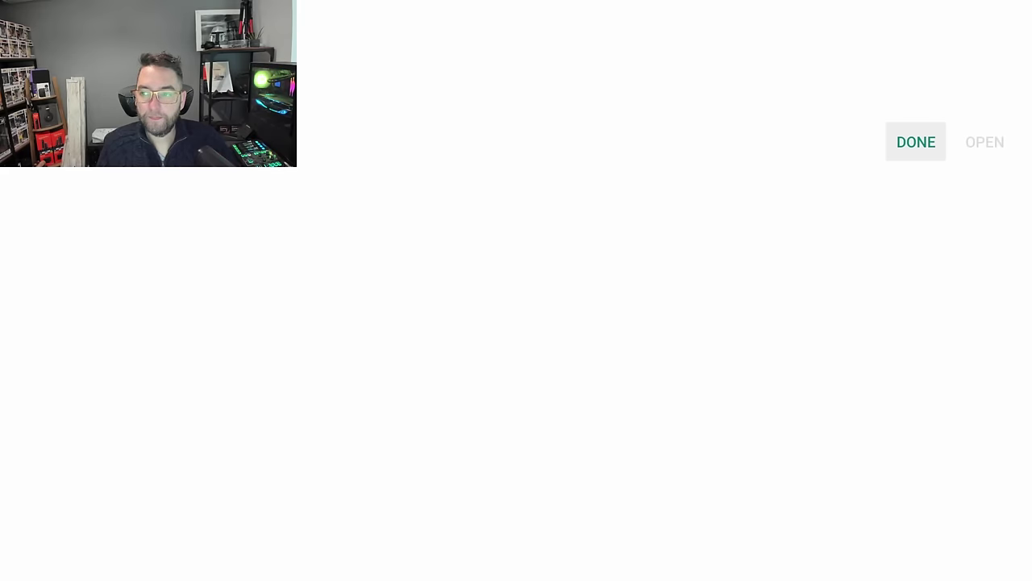
{"action": "key", "text": "Return"}
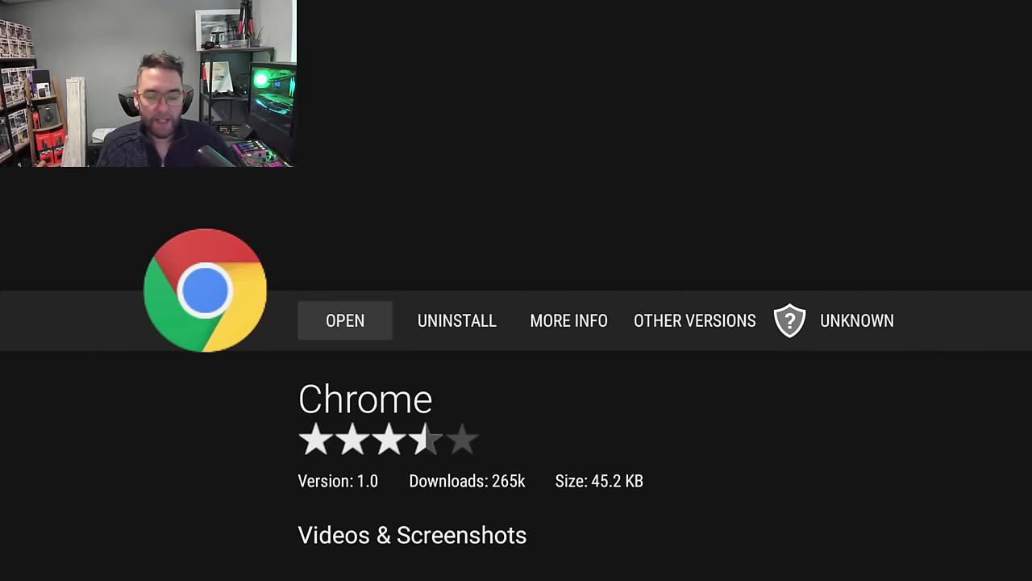
{"action": "key", "text": "Right"}
{"action": "key", "text": "Left"}
Step: Uninstall Chrome from its Aptoide TV page and return to the Fire TV home screen
{"action": "key", "text": "Right"}
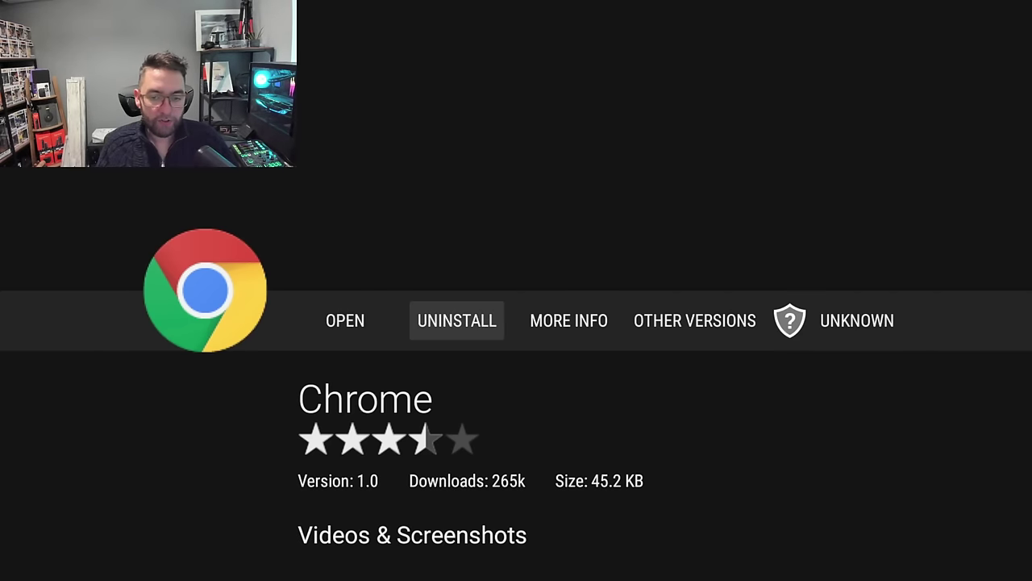
{"action": "key", "text": "Return"}
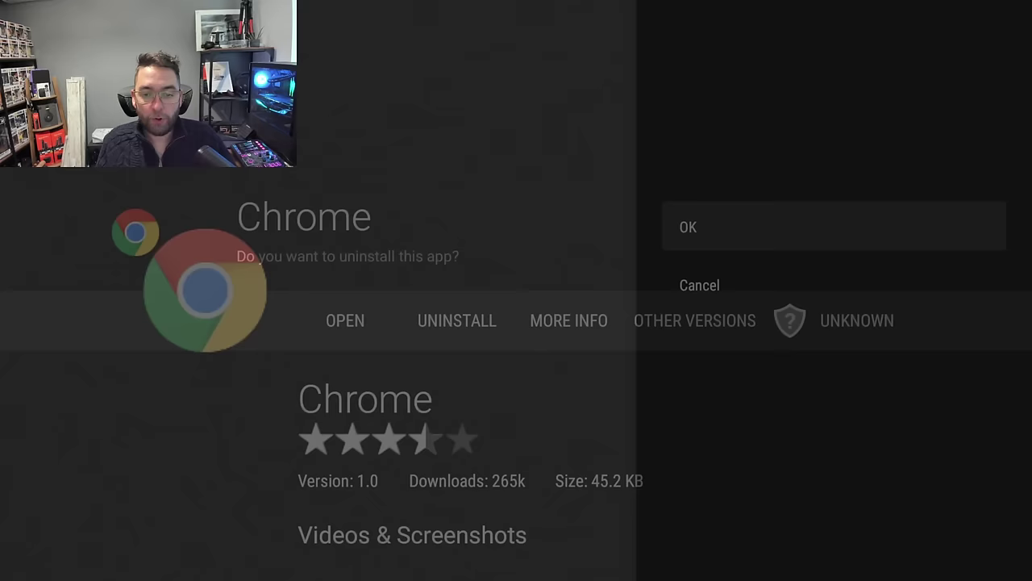
{"action": "key", "text": "Return"}
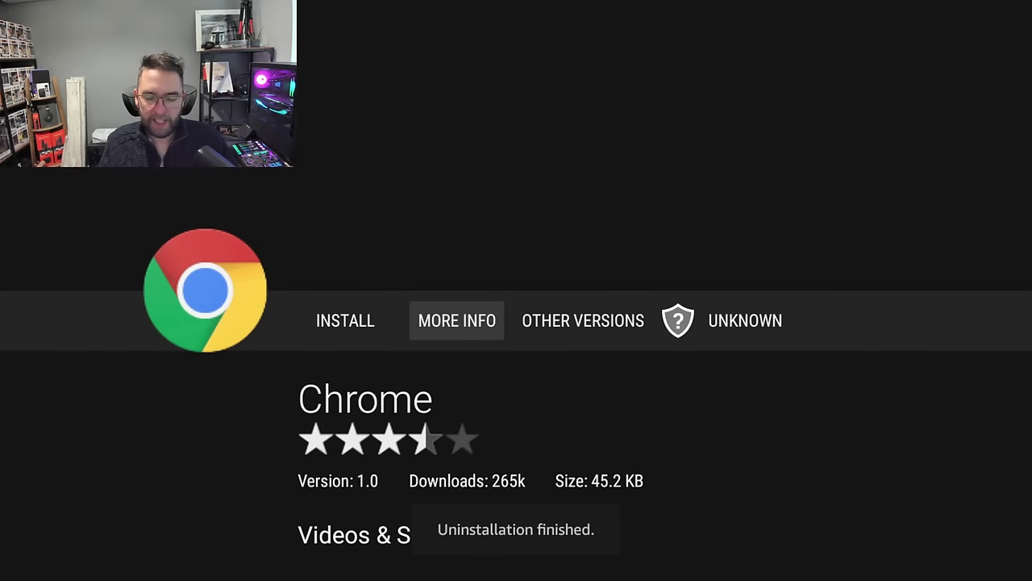
{"action": "key", "text": "Home"}
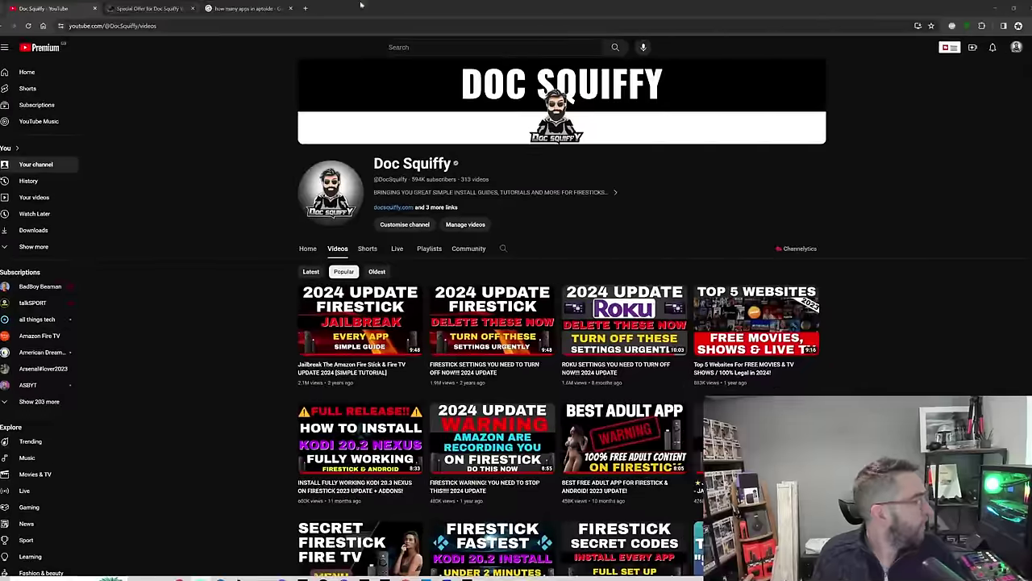
Step: On the 'how many apps in aptoide' Google results, expand the 'Why is Aptoide legal?' answer
{"action": "left_click", "coordinate": [242, 8]}
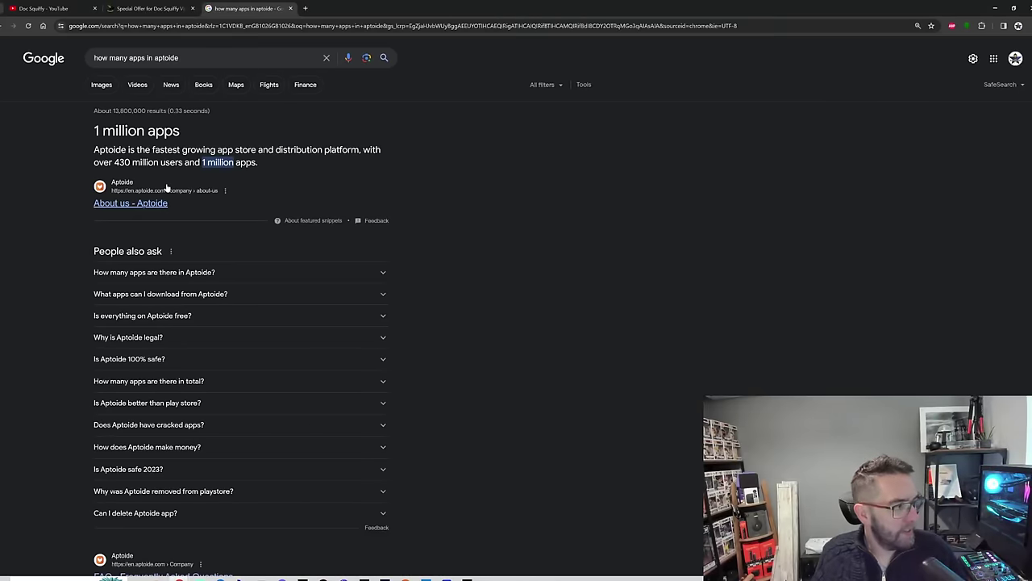
{"action": "scroll", "coordinate": [187, 219], "scroll_direction": "down", "scroll_amount": 2}
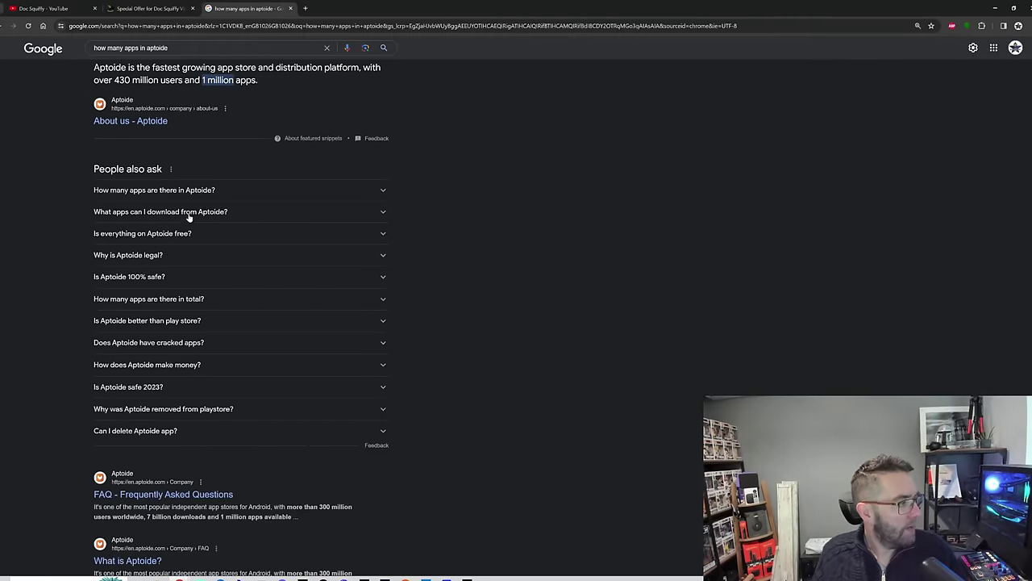
{"action": "left_click", "coordinate": [192, 257]}
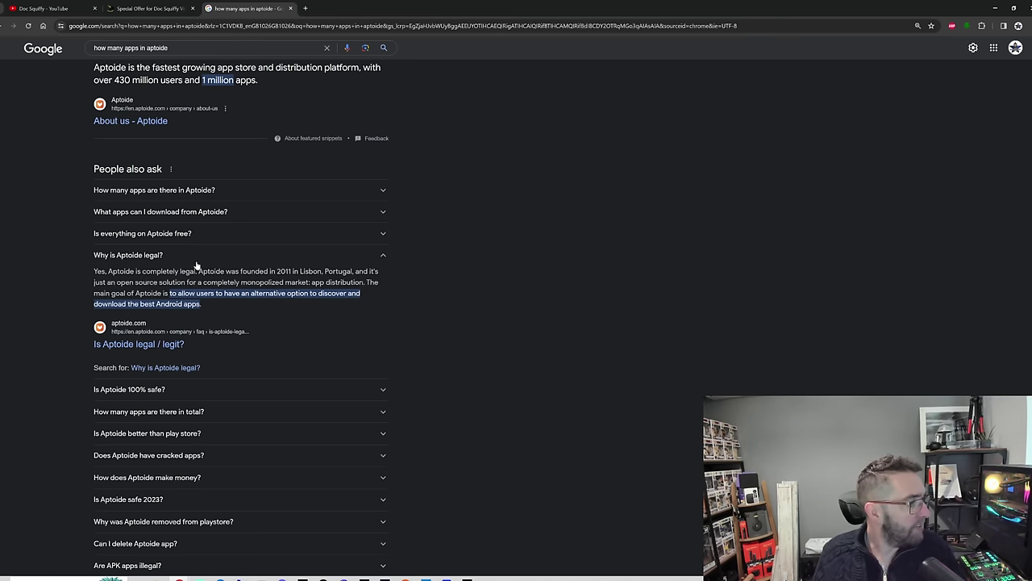
{"action": "scroll", "coordinate": [194, 298], "scroll_direction": "up", "scroll_amount": 2}
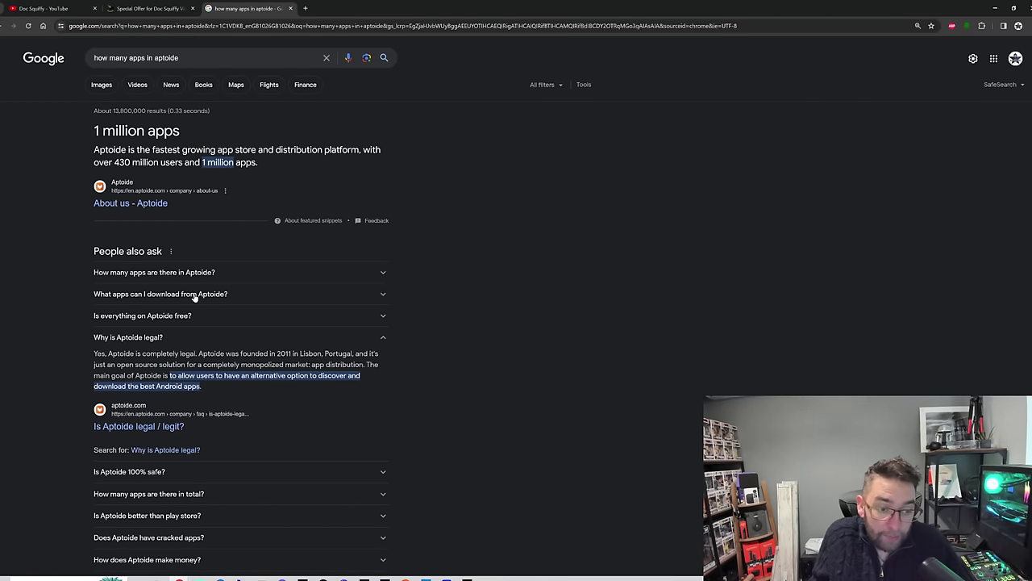
{"action": "scroll", "coordinate": [194, 297], "scroll_direction": "down", "scroll_amount": 5}
{"action": "scroll", "coordinate": [170, 311], "scroll_direction": "up", "scroll_amount": 5}
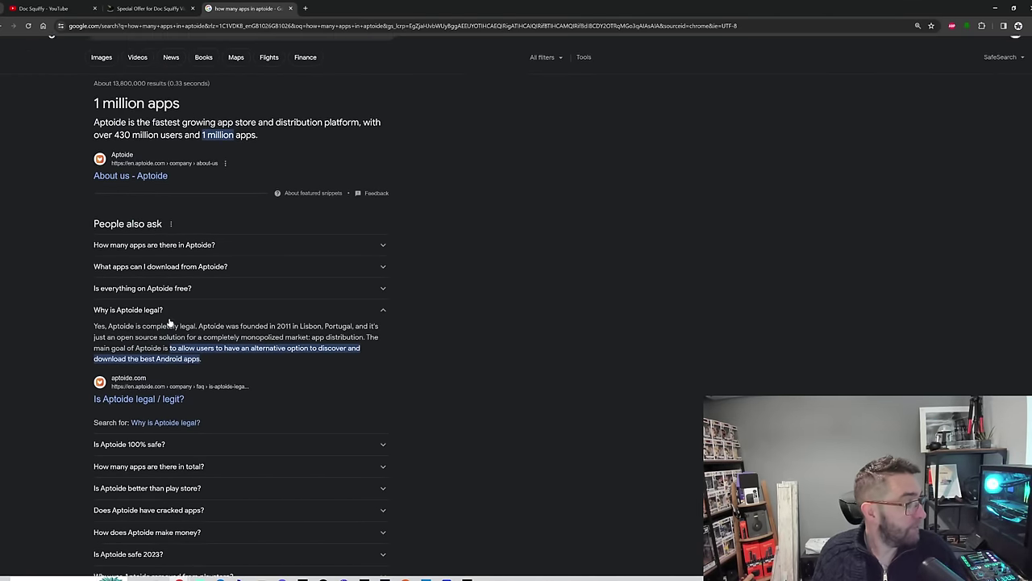
Step: Switch to the IPVanish Special Offer tab showing plans from $3.25/mo
{"action": "left_click", "coordinate": [150, 8]}
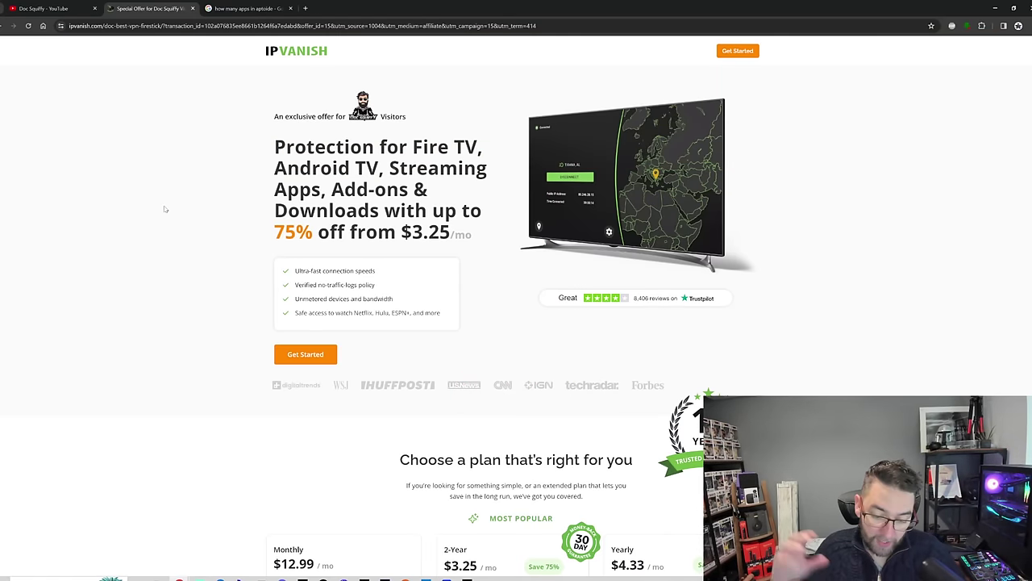
Step: Switch to the Doc Squiffy YouTube channel tab and scroll through its Popular videos
{"action": "left_click", "coordinate": [48, 8]}
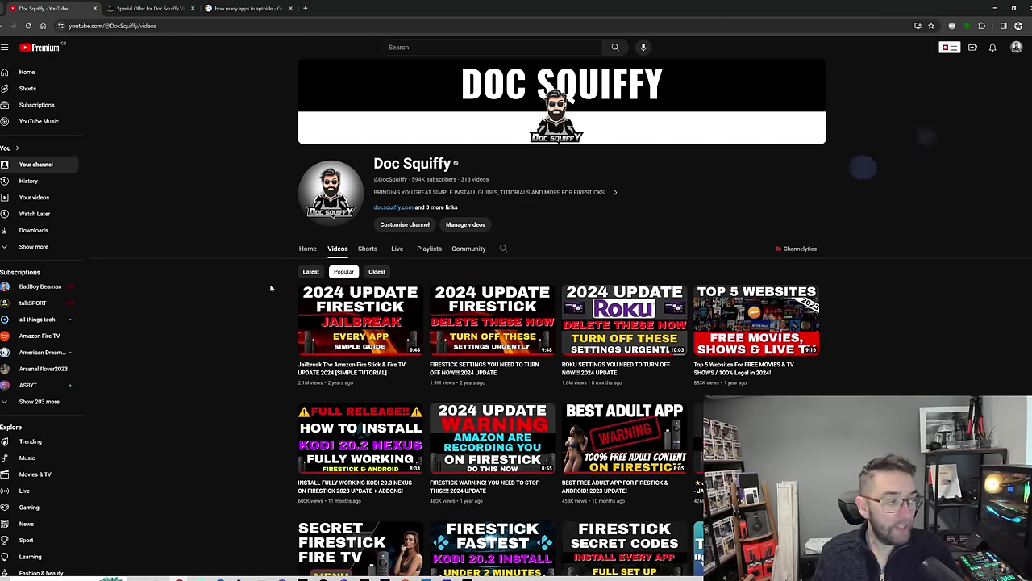
{"action": "scroll", "coordinate": [222, 326], "scroll_direction": "down", "scroll_amount": 2}
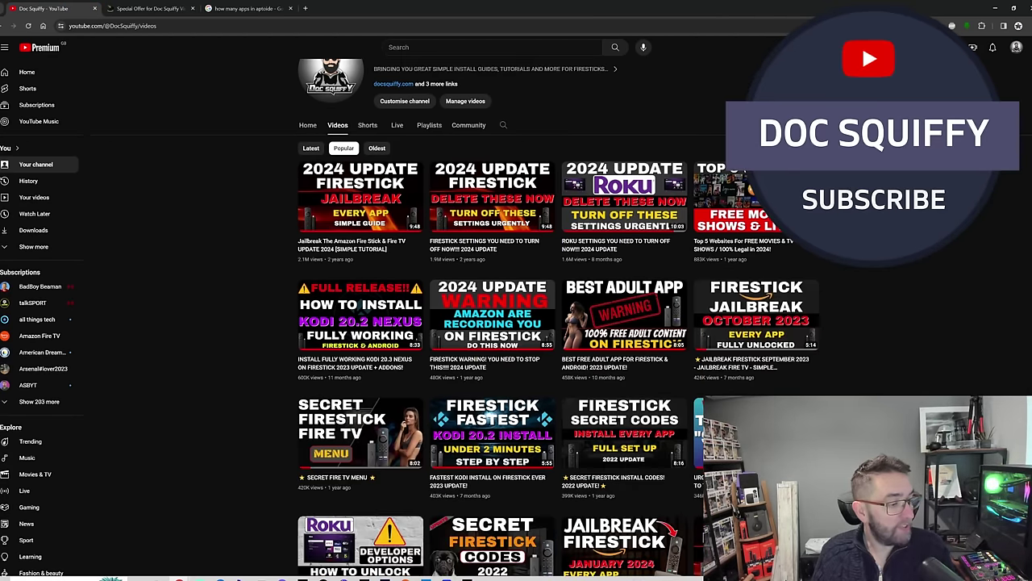
{"action": "scroll", "coordinate": [516, 323], "scroll_direction": "up", "scroll_amount": 2}
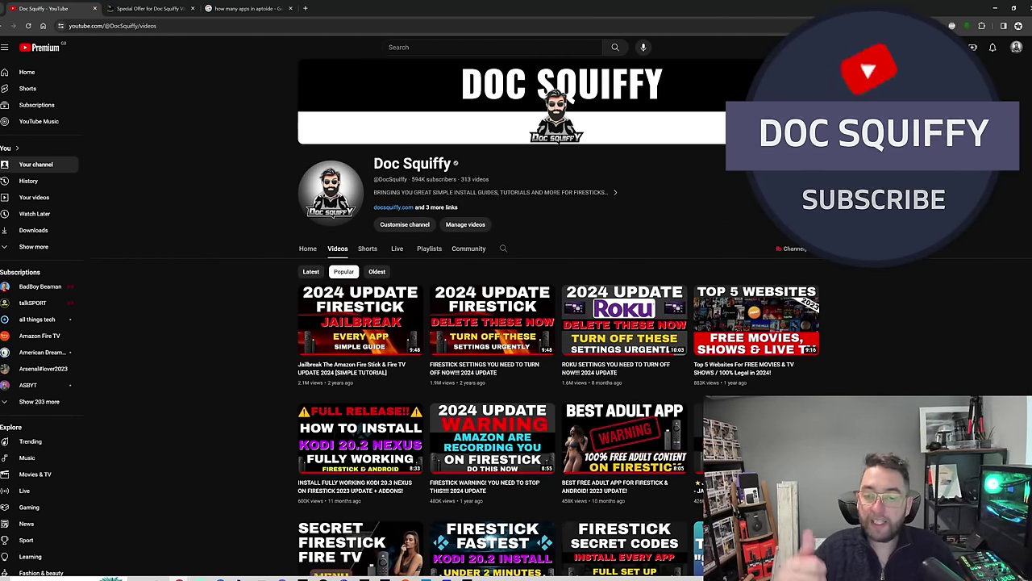